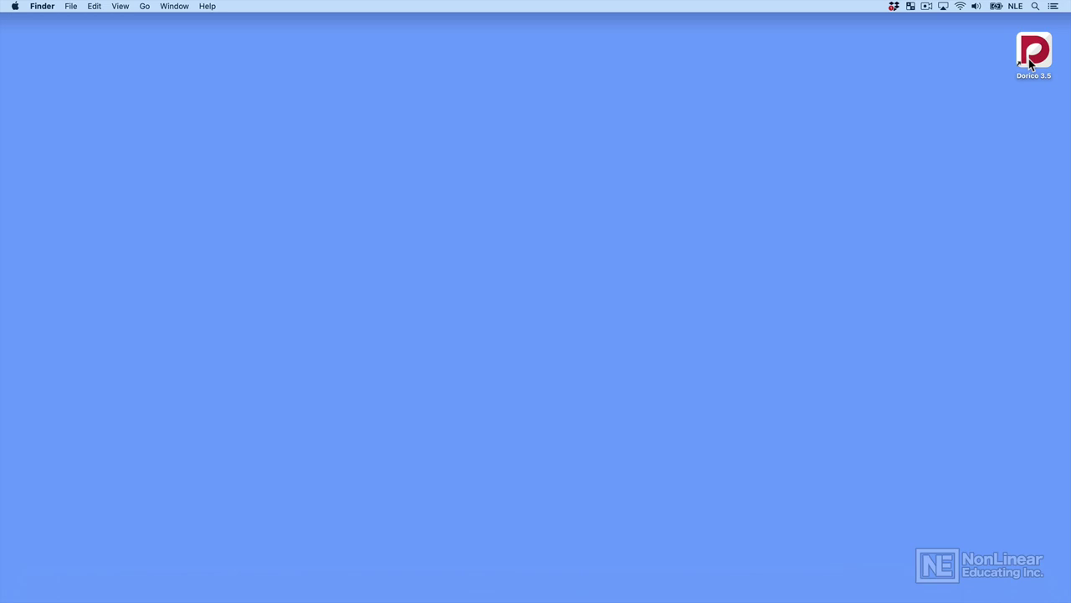
Launch Dorico 3.5 from its desktop icon to bring up the Steinberg Hub.
double_click(1031, 64)
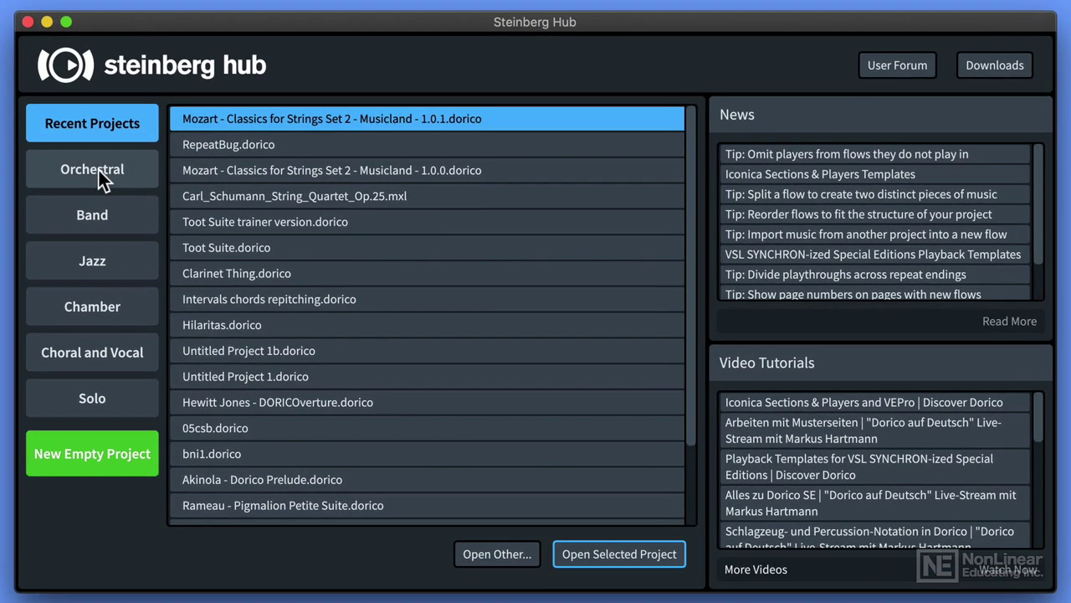
click(96, 169)
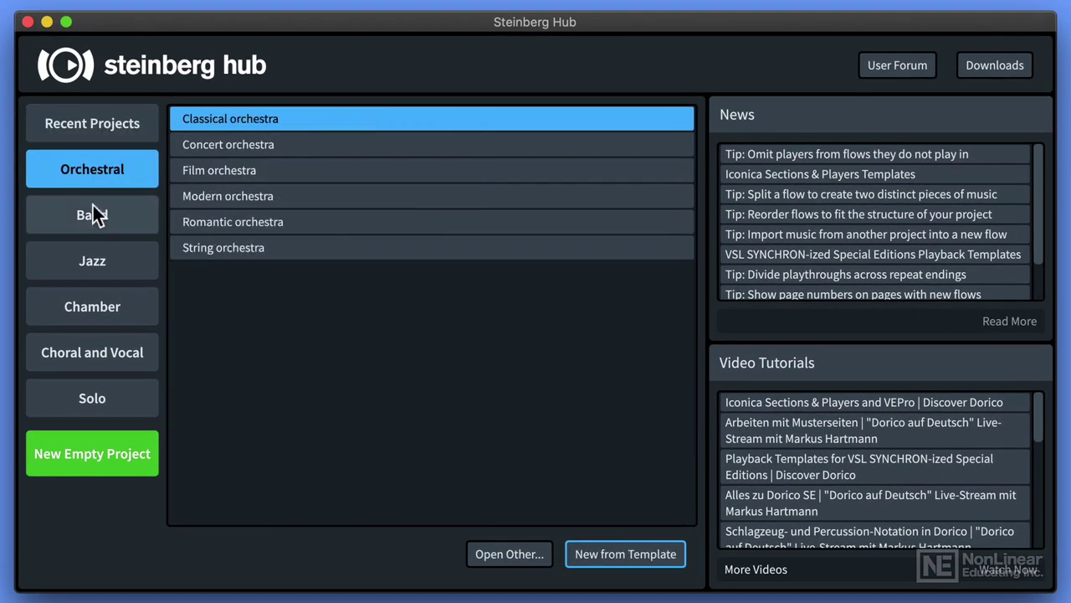
click(93, 215)
click(95, 267)
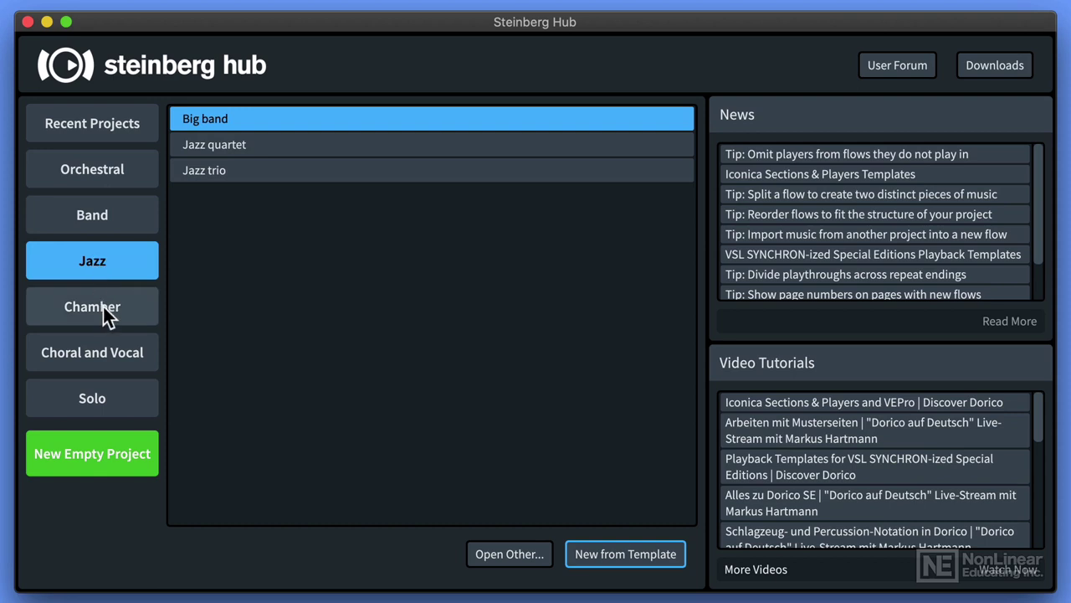
click(103, 307)
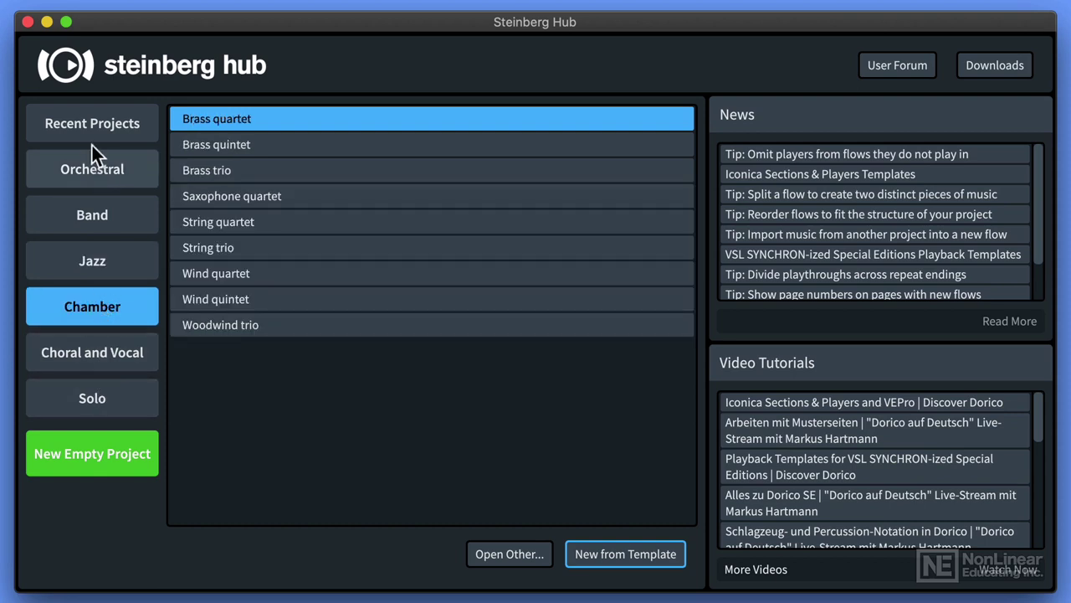
click(87, 119)
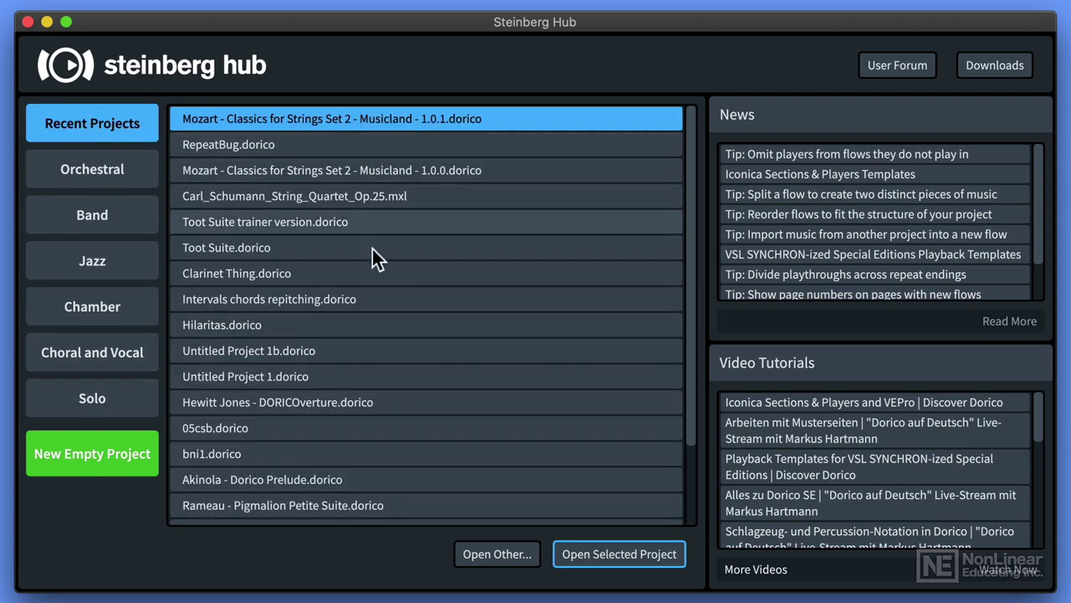
scroll(381, 392, down, 3)
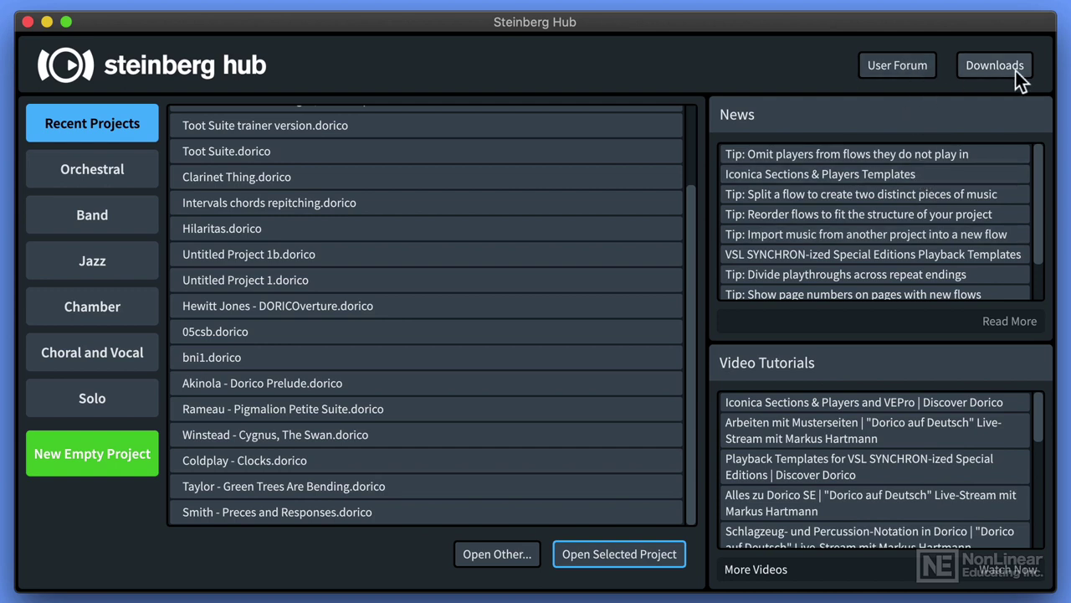
click(99, 170)
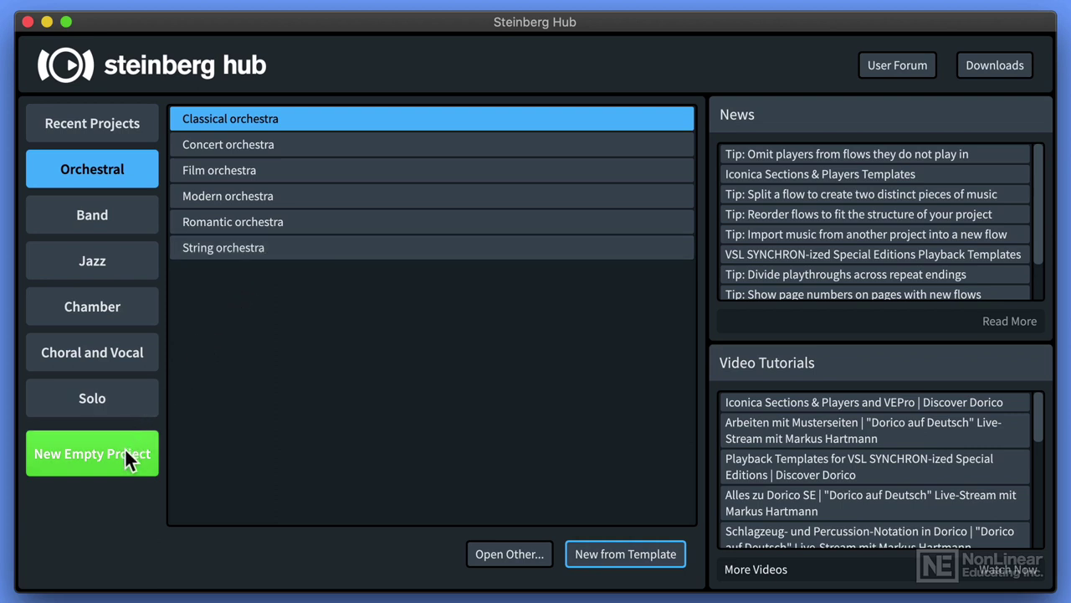
click(103, 121)
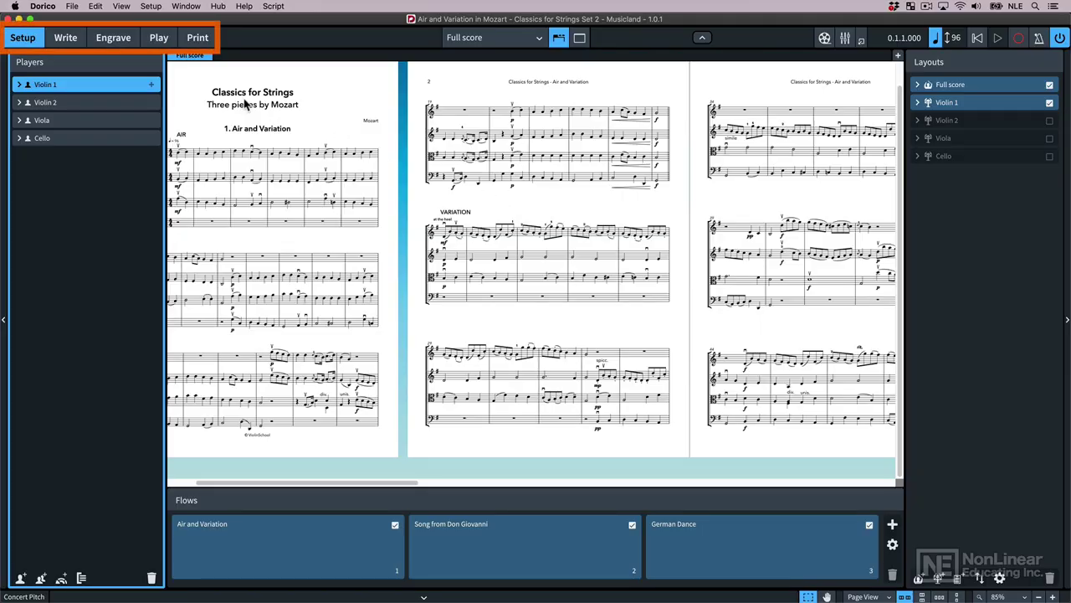
Switch to Write mode, then to Play mode showing Violin 1 as a piano roll.
click(64, 48)
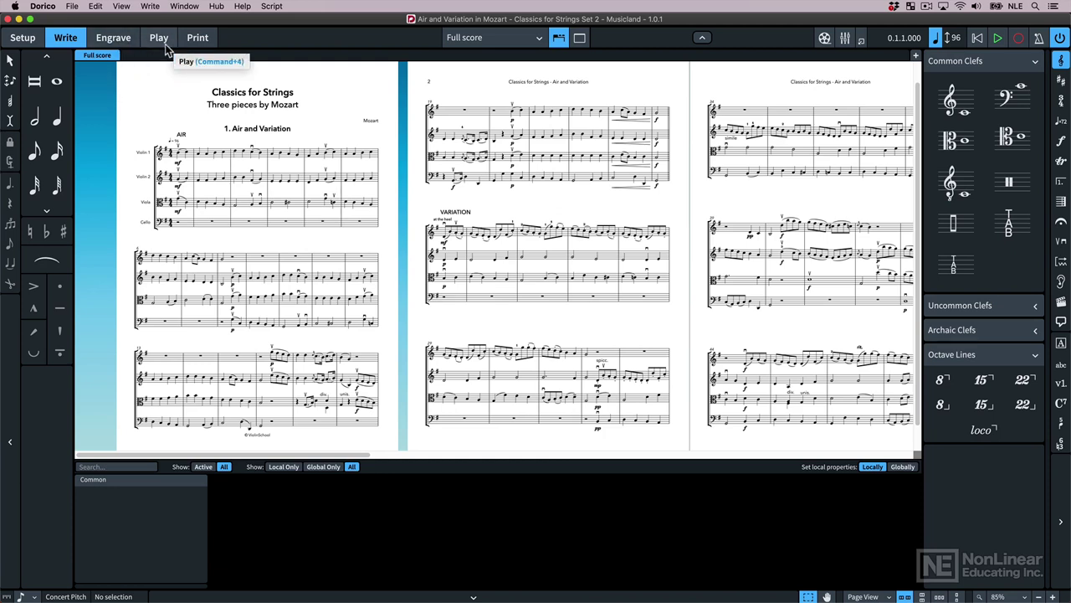
click(159, 37)
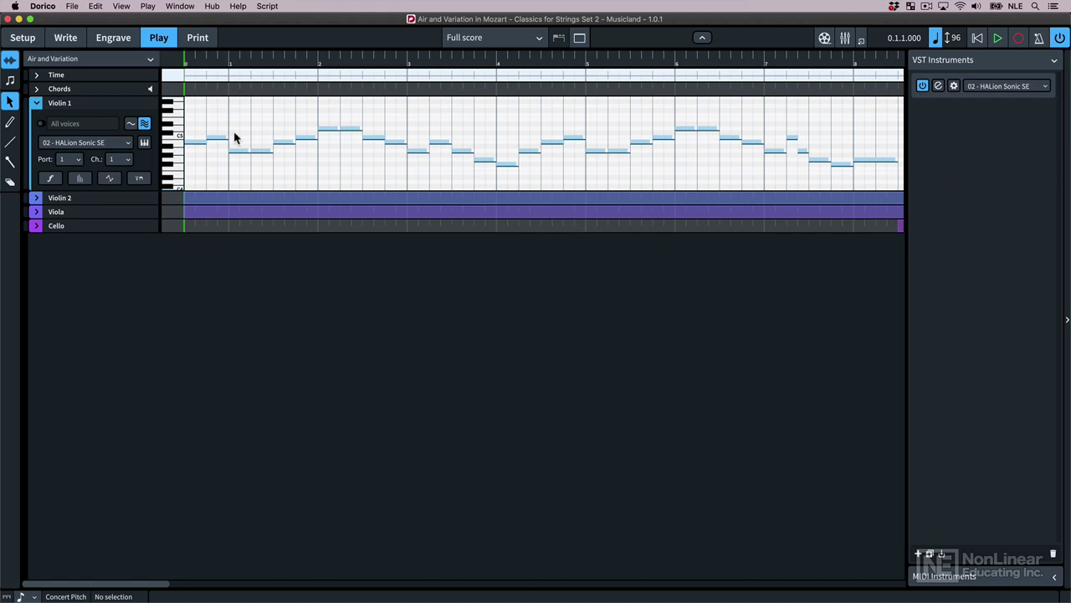
In Print mode, set the destination to Graphics as PDF, then visit Engrave and return to Write.
click(199, 39)
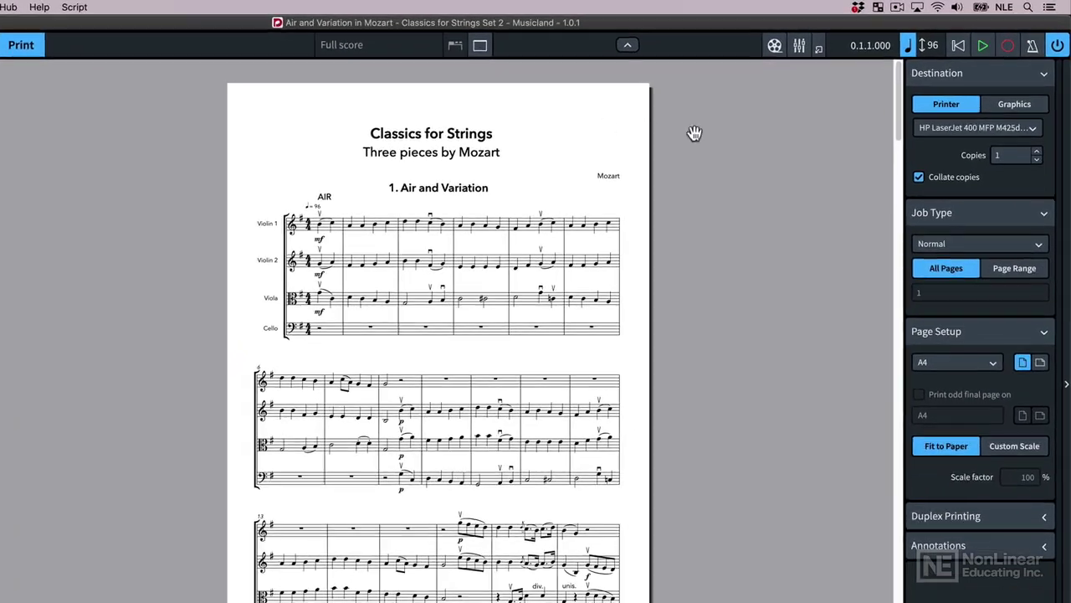
click(1026, 115)
click(946, 128)
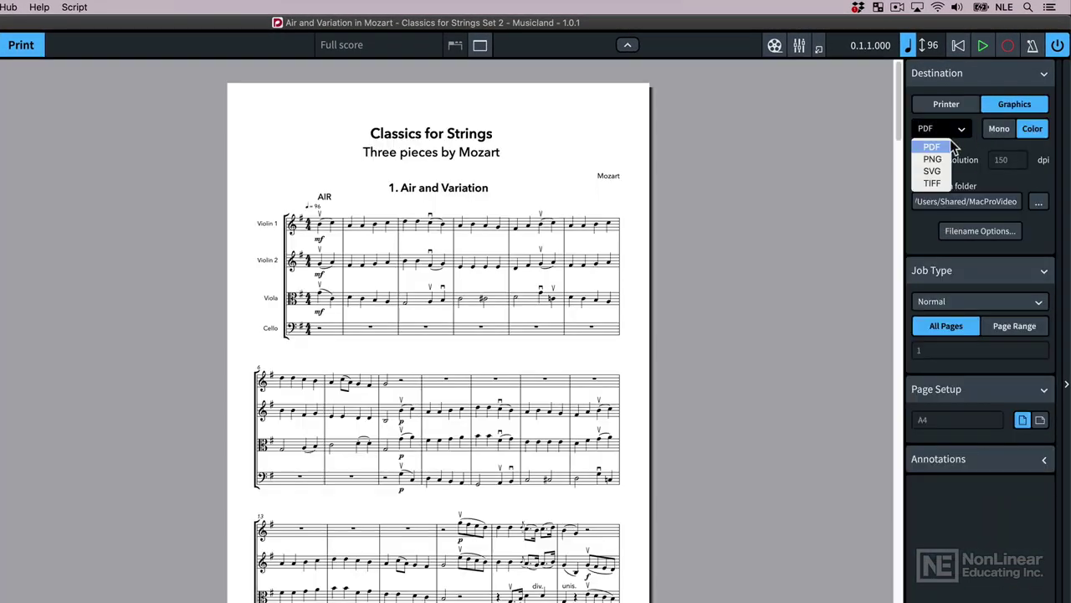
click(946, 144)
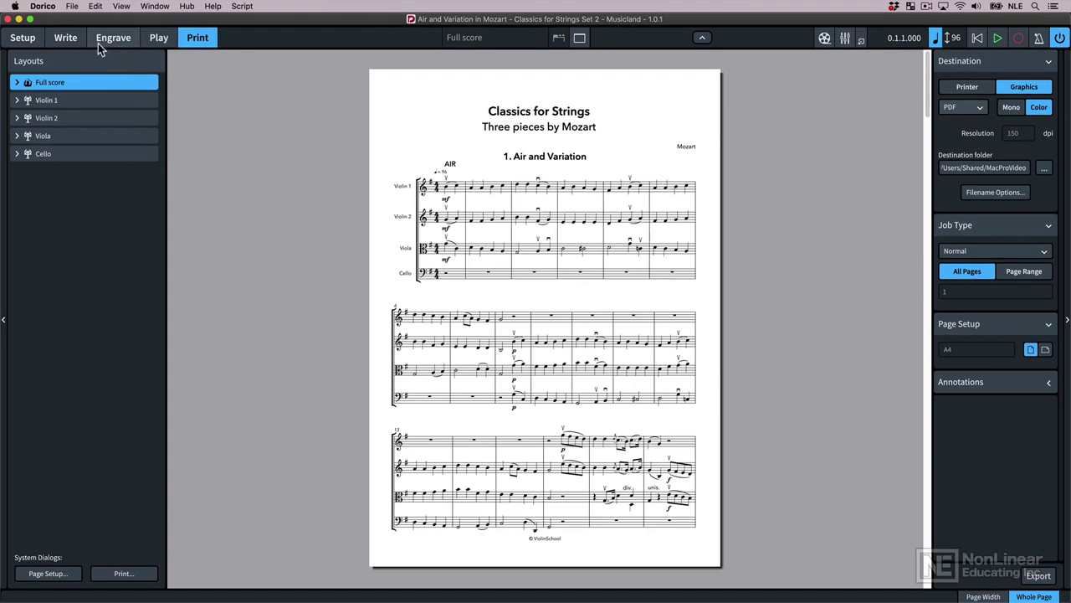
click(98, 41)
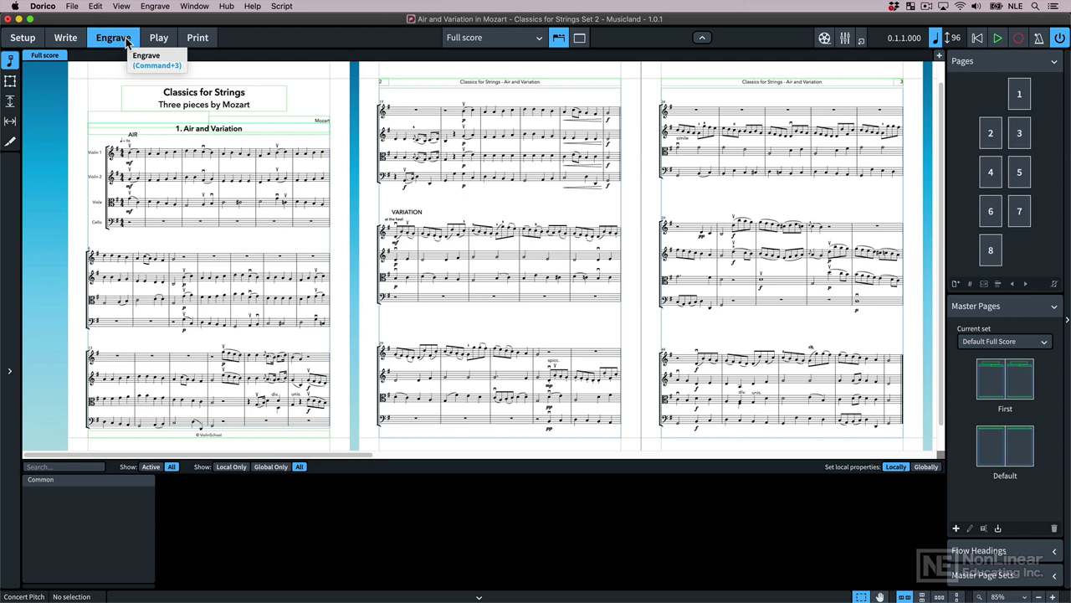
click(66, 44)
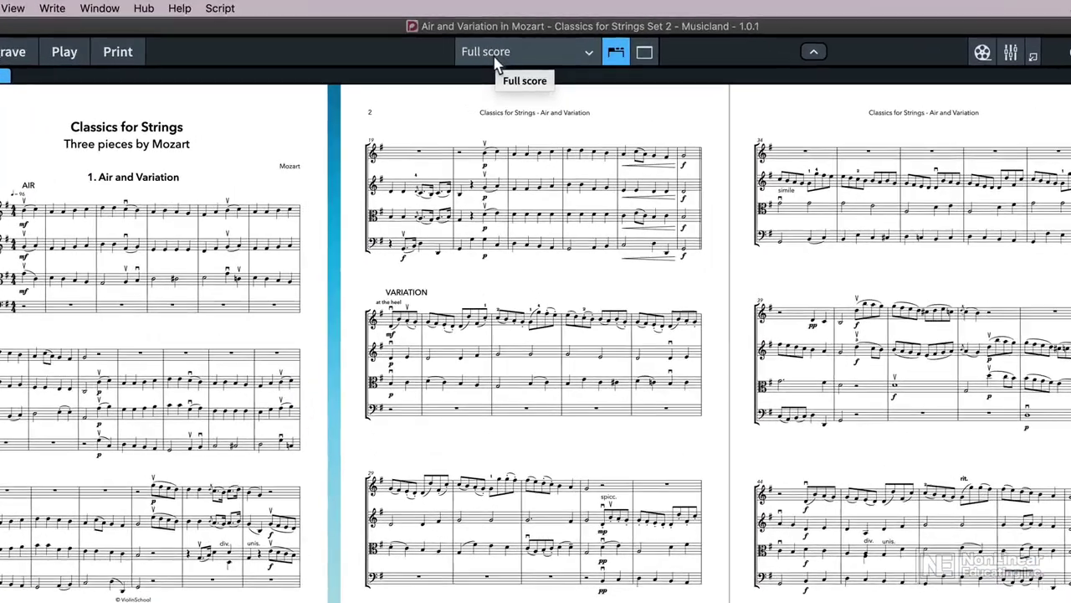
View the Cello part layout, switch back to Full score, and add a new tab.
click(470, 41)
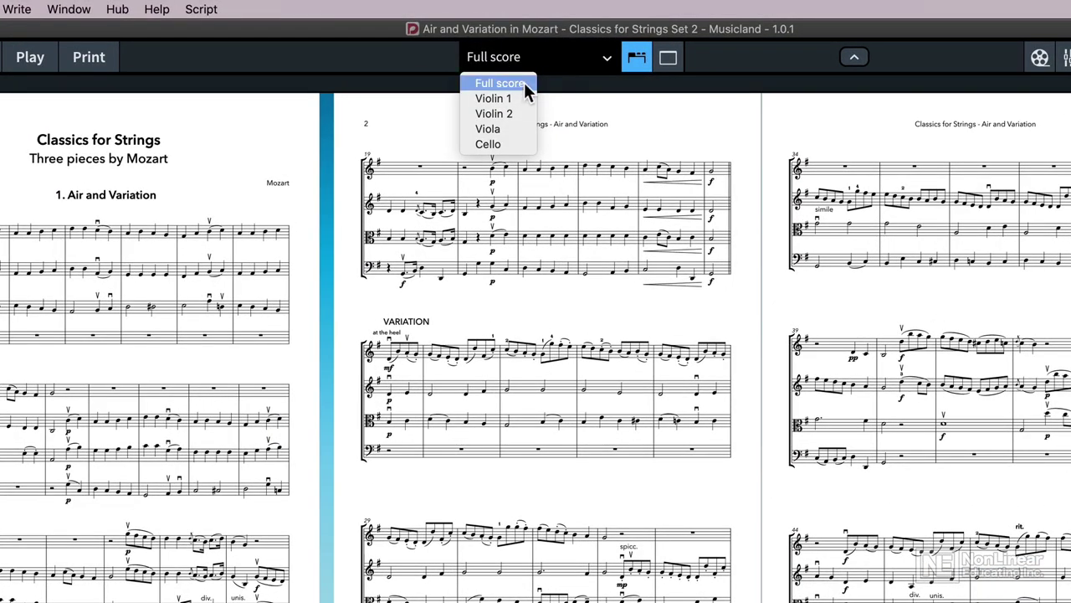
click(520, 142)
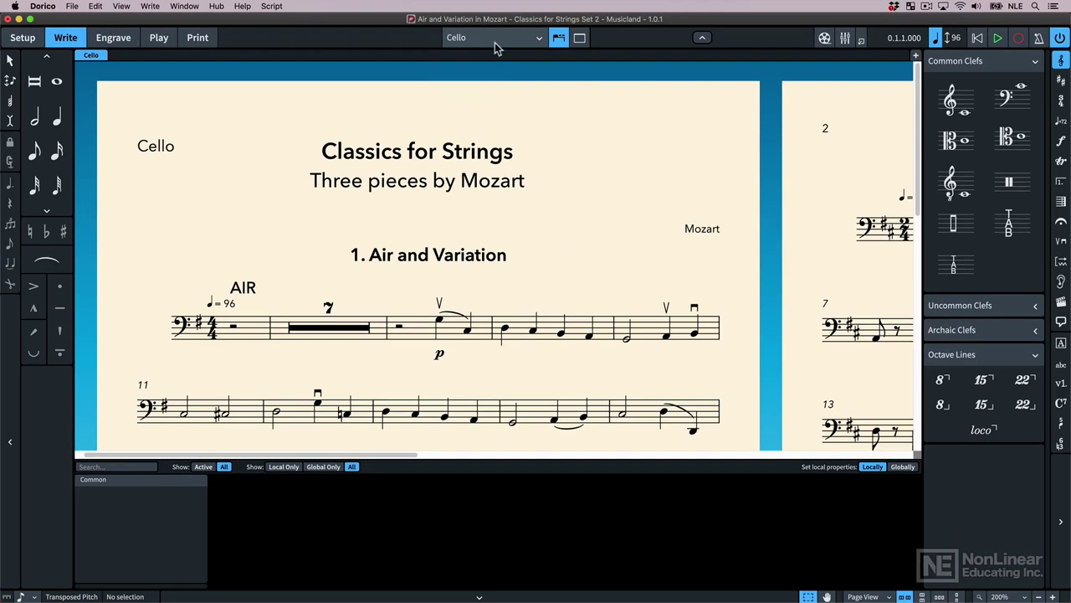
click(481, 37)
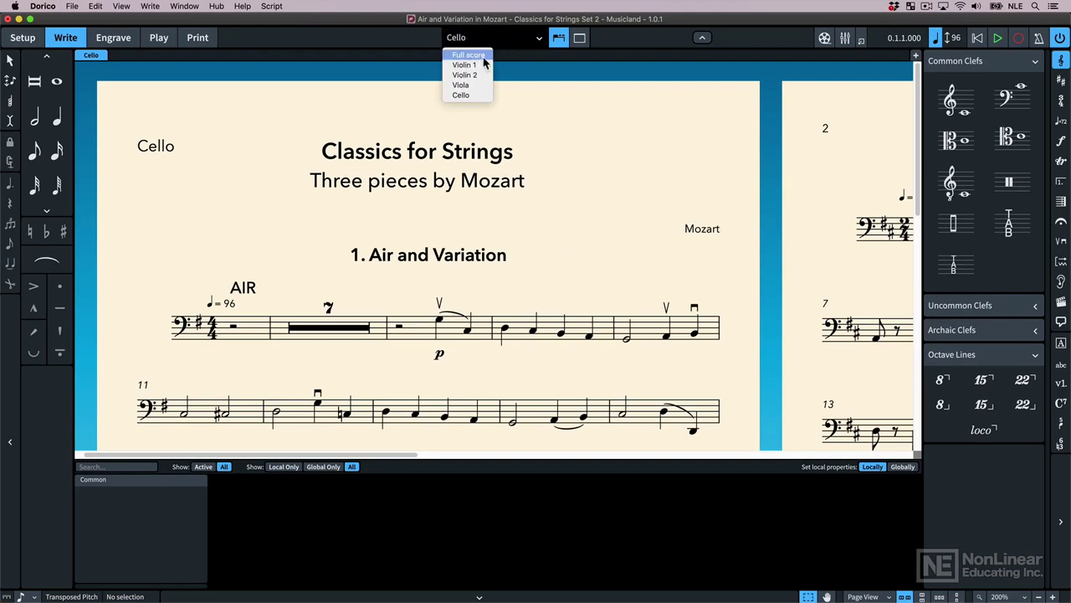
click(480, 56)
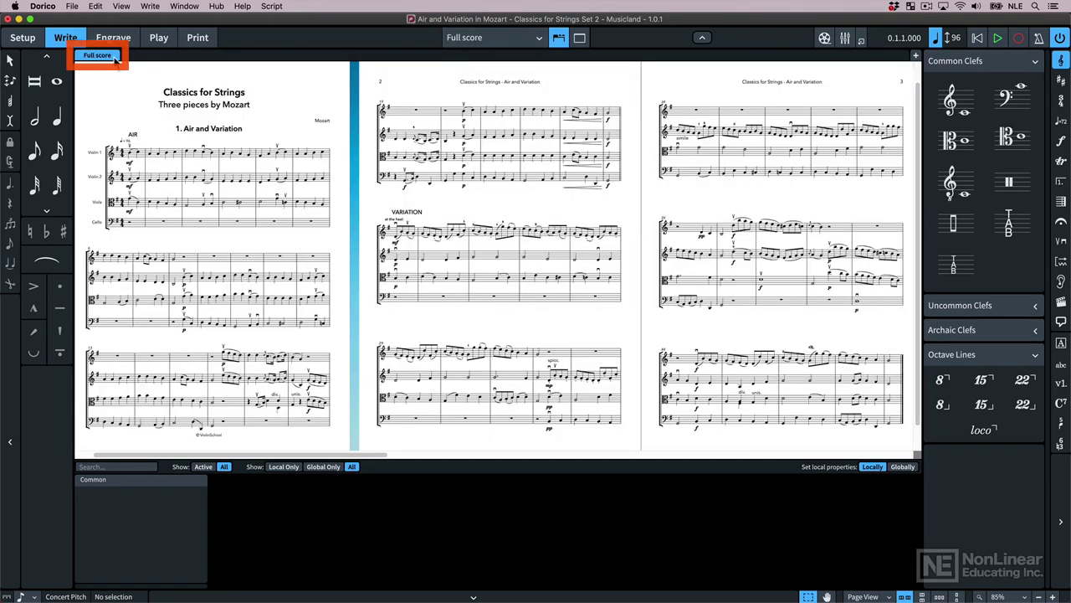
click(916, 56)
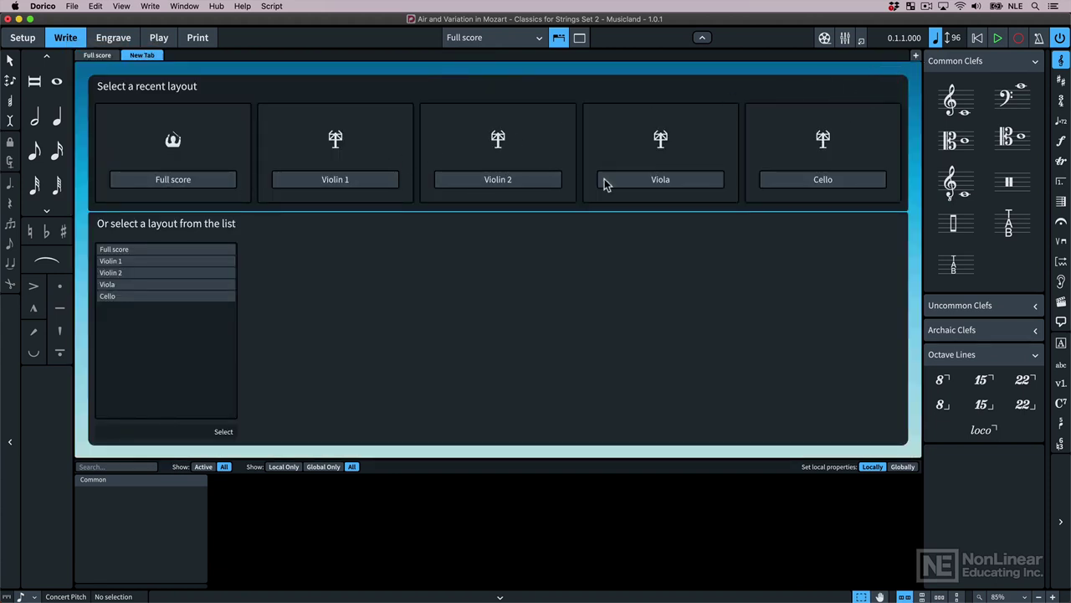
Show Violin 2 and Violin 1 parts in new tabs, placing Violin 1 ahead of Violin 2.
double_click(146, 272)
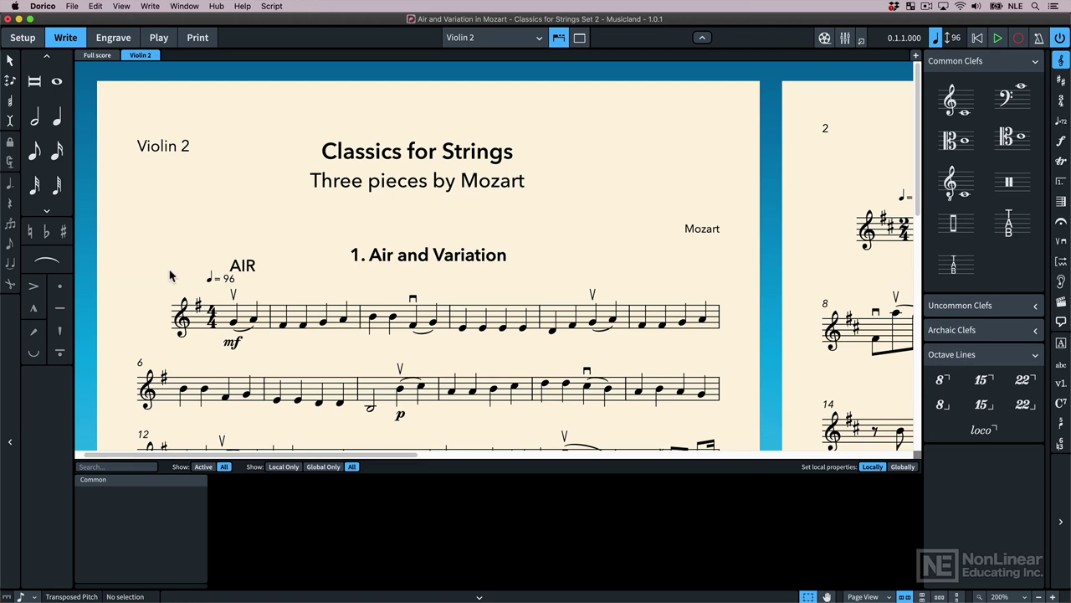
click(916, 56)
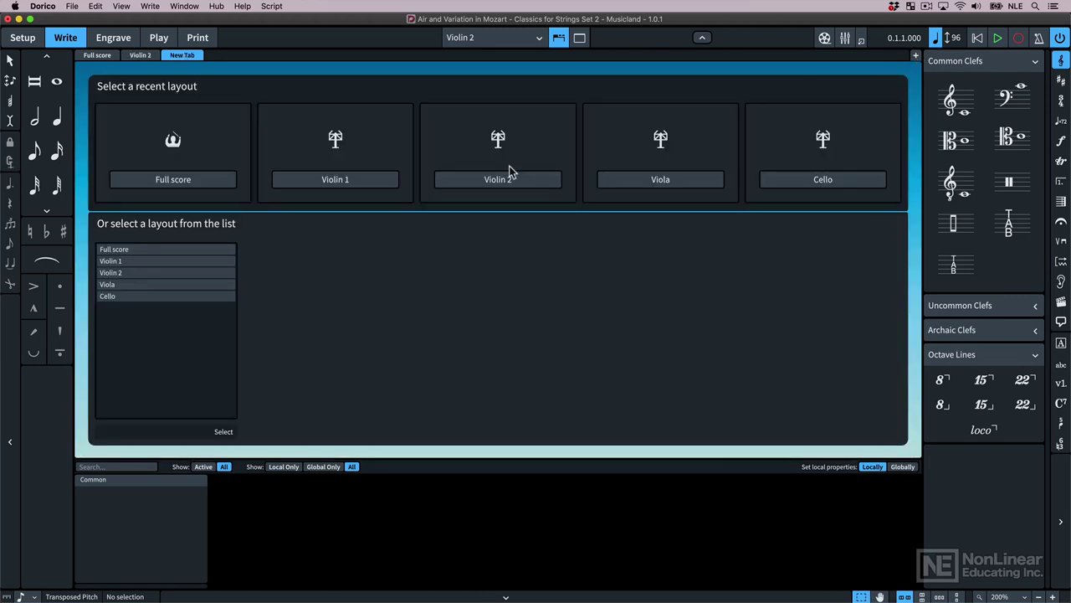
double_click(176, 260)
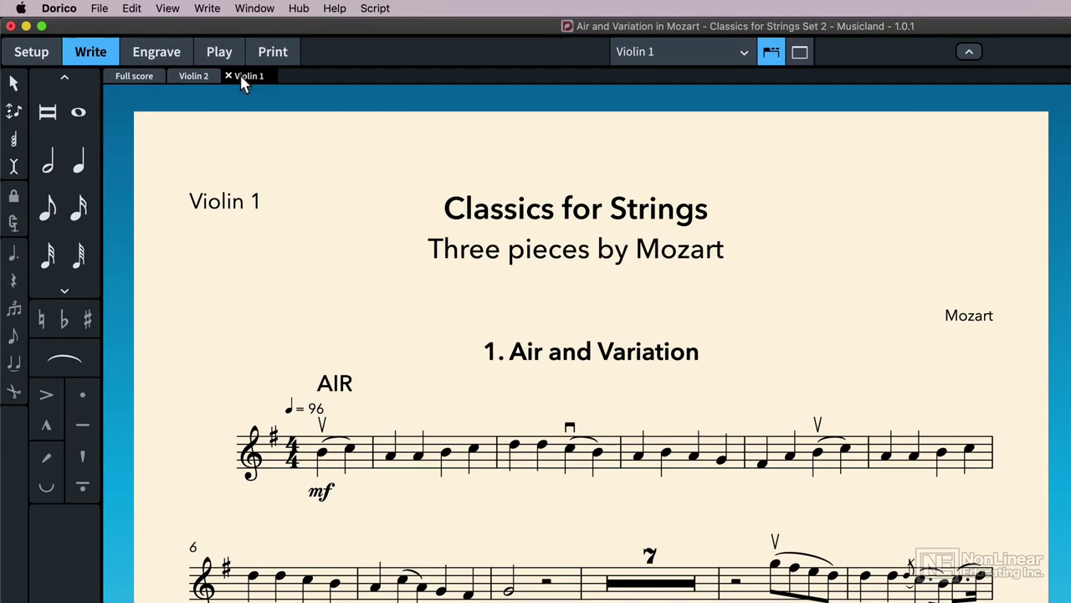
mouse_move(174, 57)
mouse_down()
mouse_move(146, 61)
mouse_move(187, 77)
mouse_up()
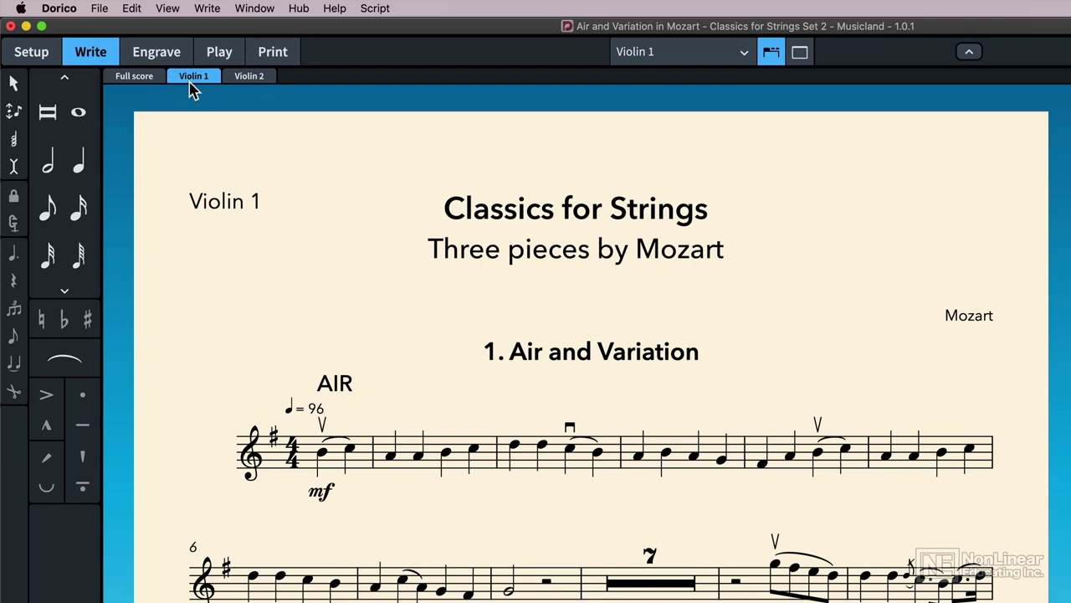
Detach the Violin 2 tab into its own window and move that window down-right.
drag(261, 77, 672, 172)
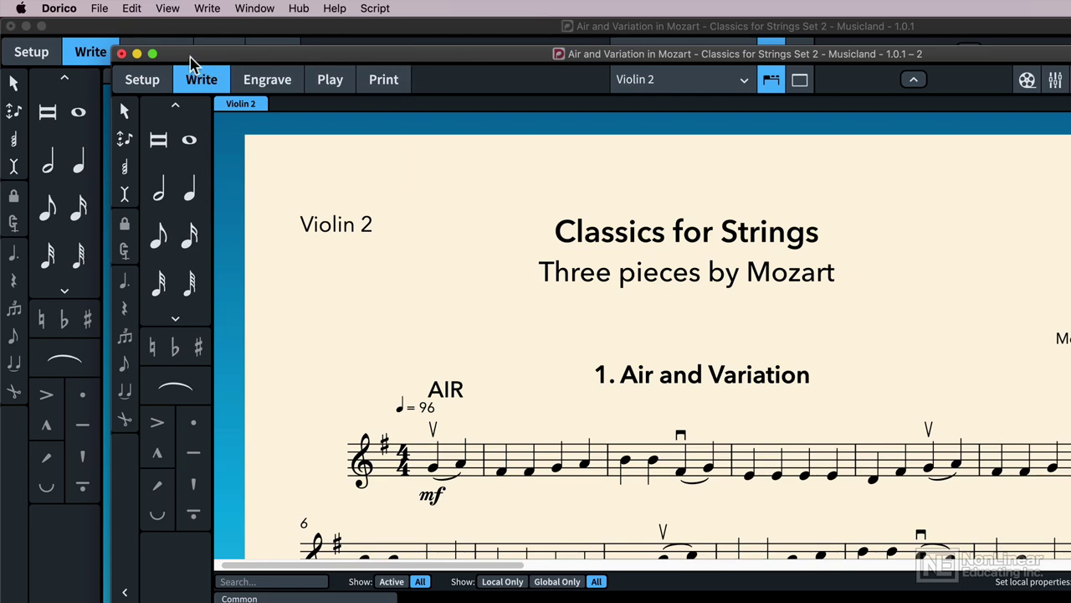
drag(119, 55, 452, 186)
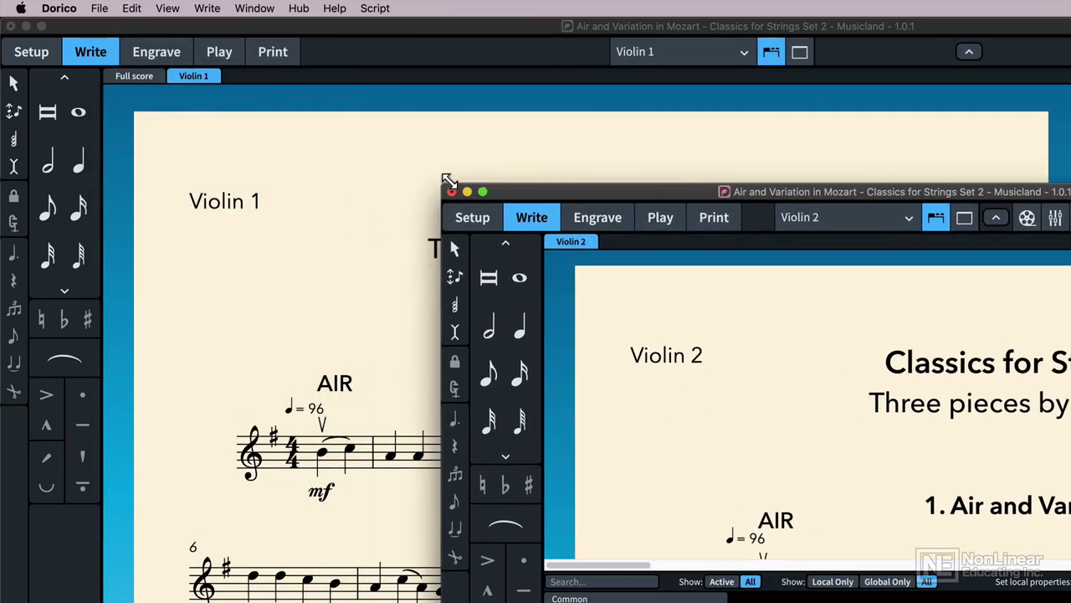
click(458, 192)
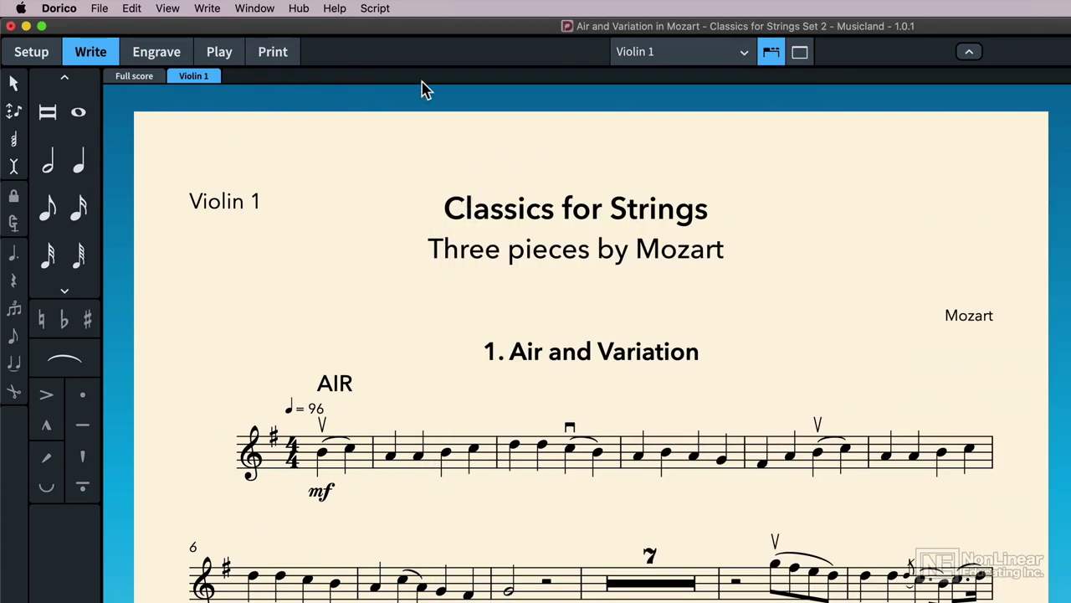
click(776, 59)
click(776, 59)
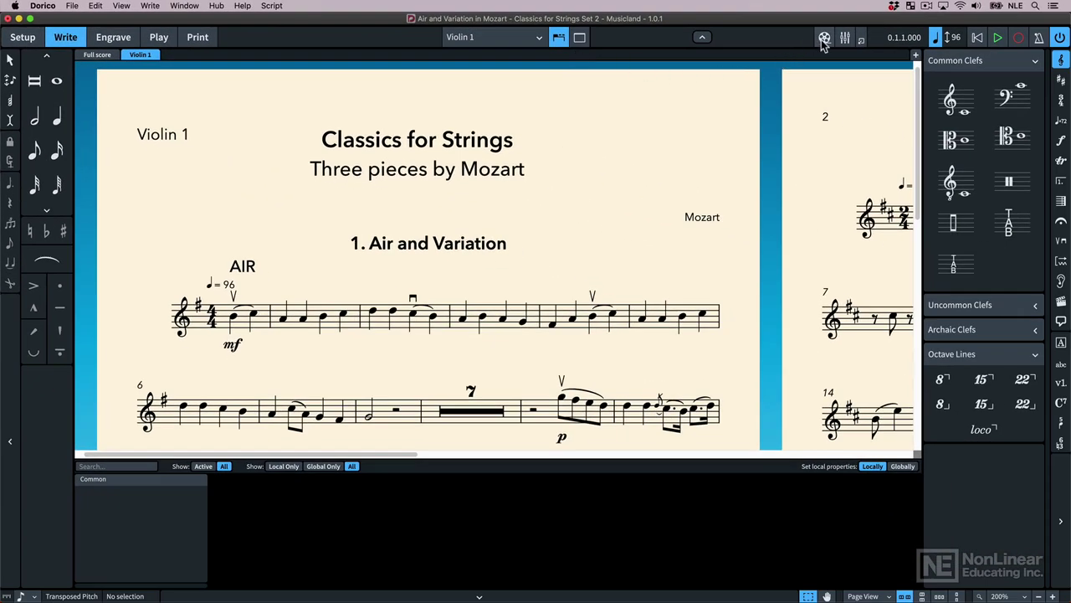
click(824, 38)
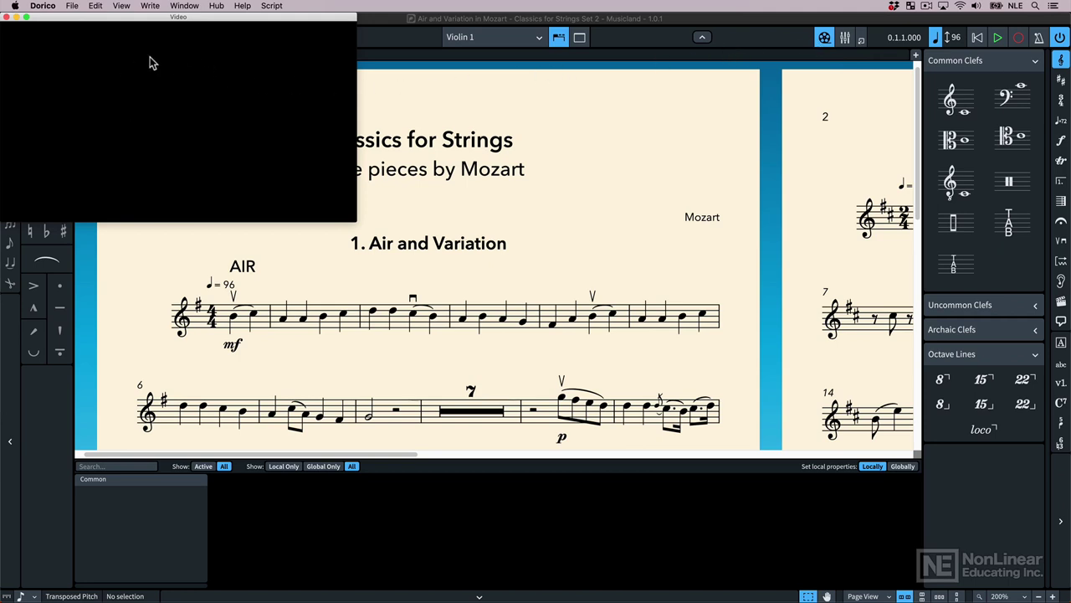
click(7, 17)
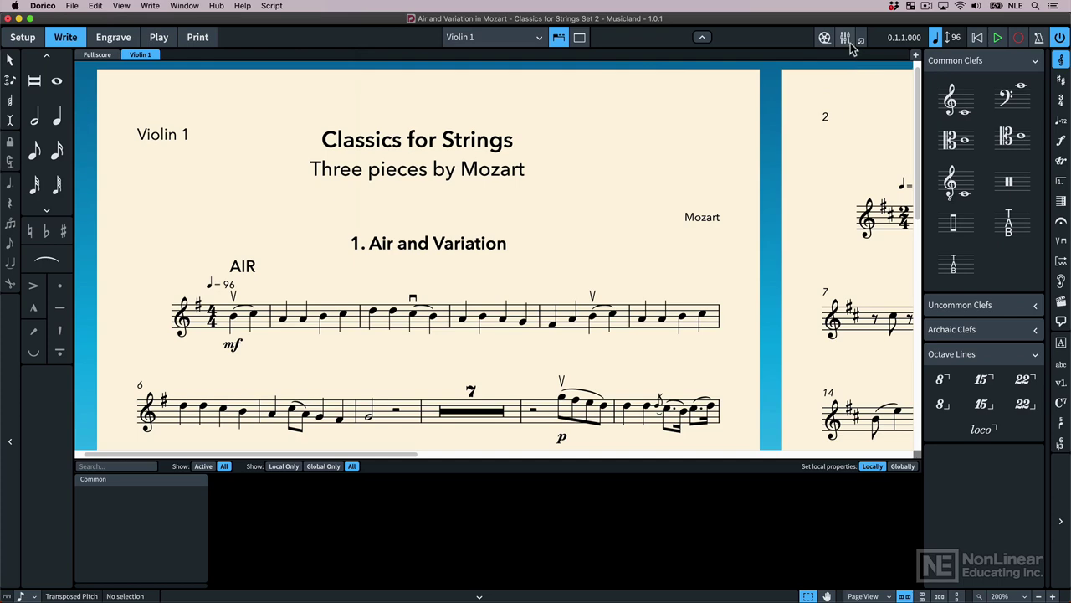
click(847, 39)
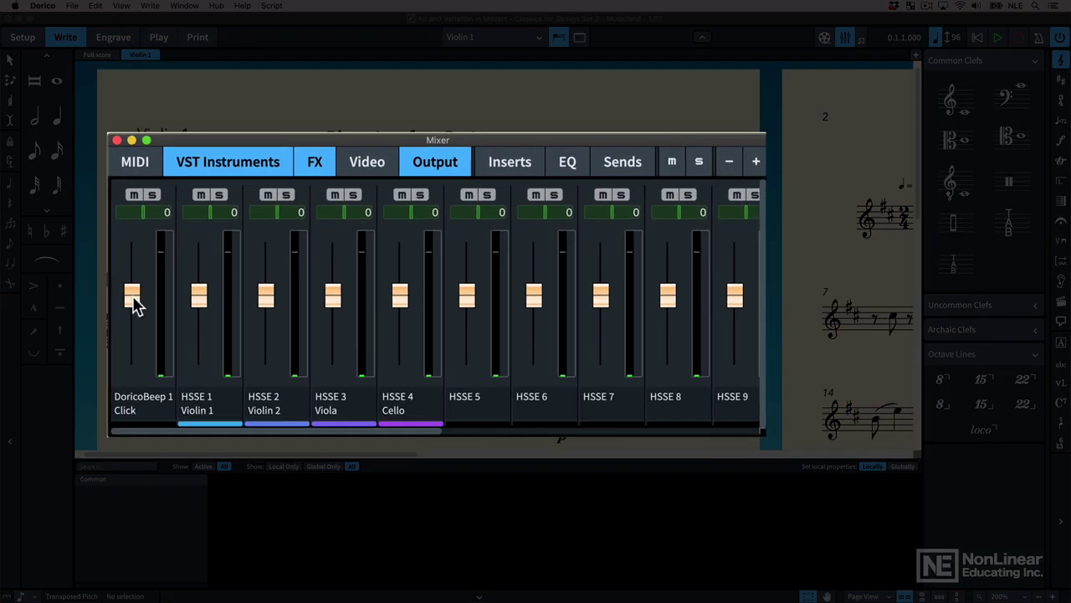
drag(130, 328, 136, 302)
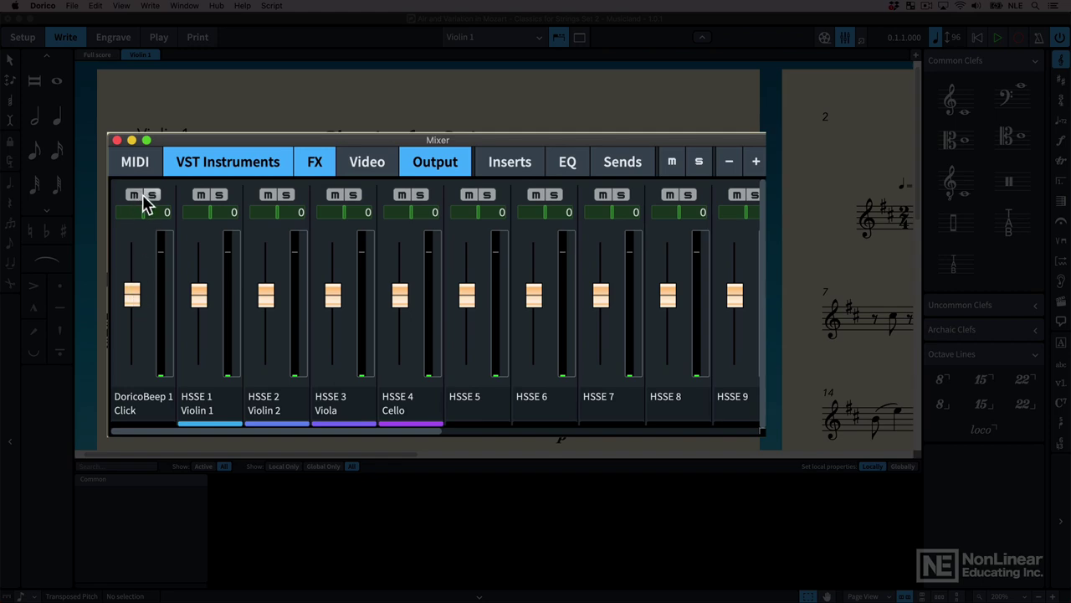
click(117, 140)
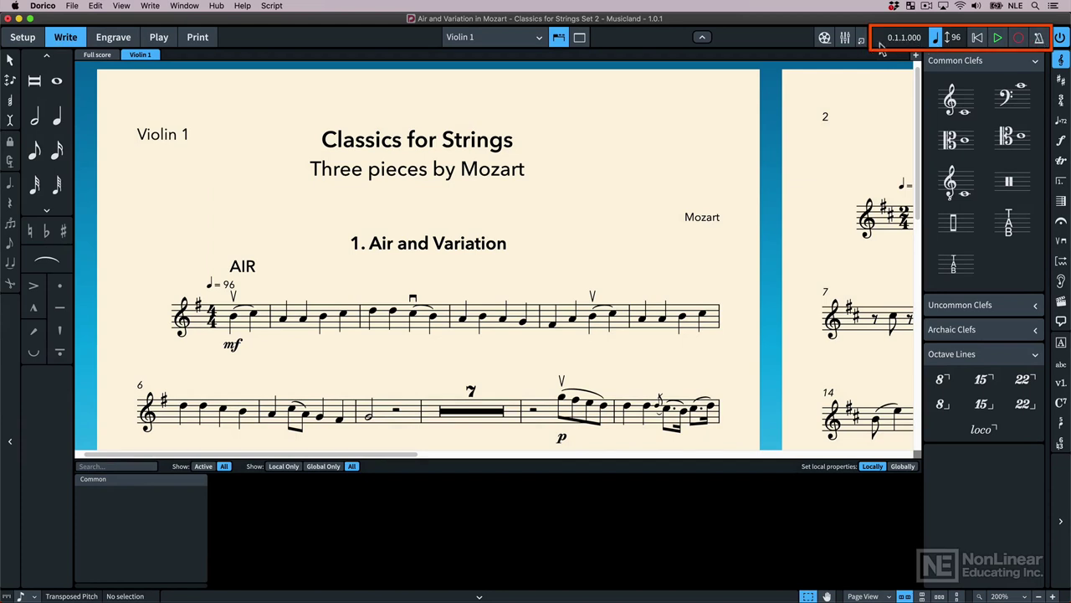
click(860, 42)
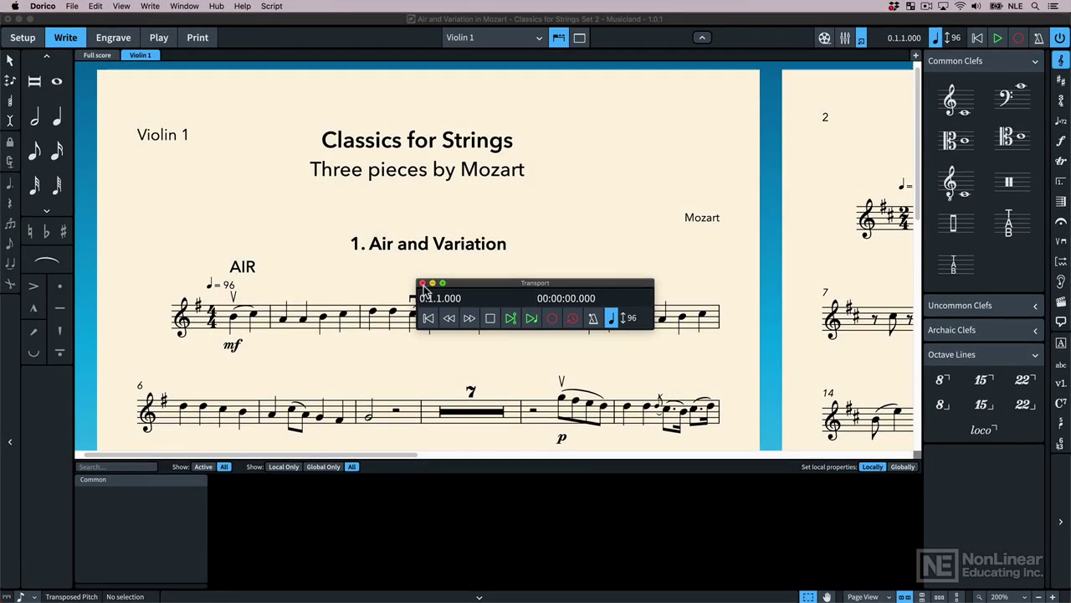
click(371, 274)
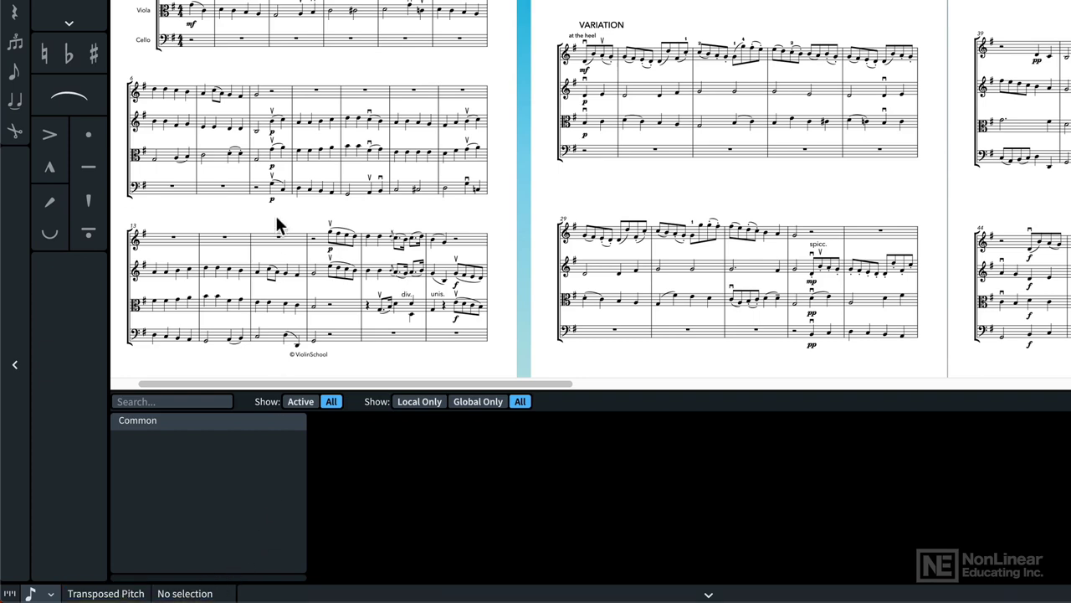
Select the A4 note in bar 9 of the full score to see its properties.
click(299, 120)
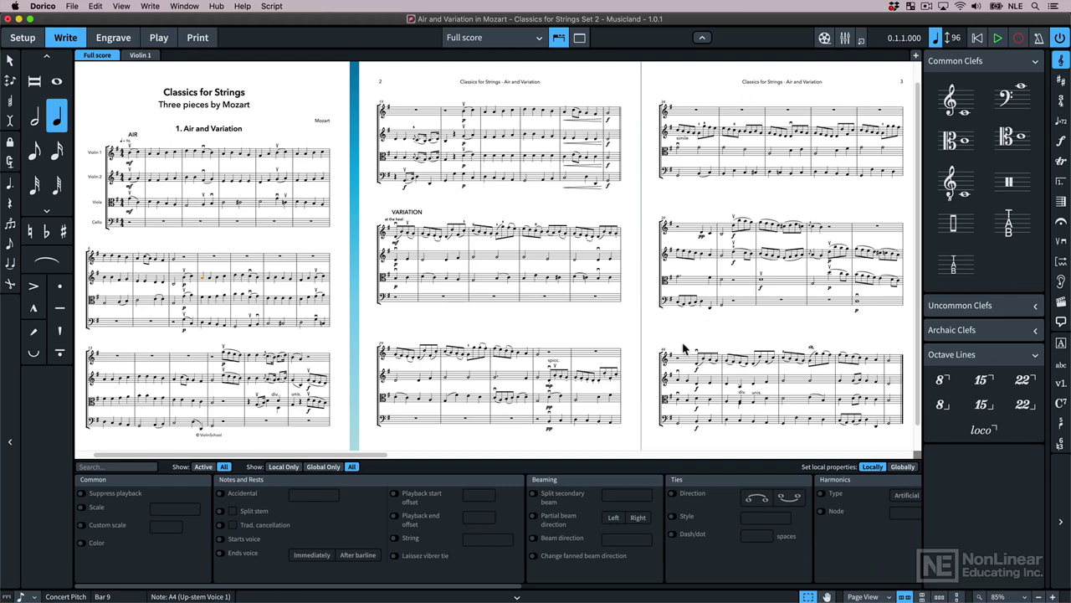
Clear the note selection and zoom out to see whole pages.
key(Escape)
key(super+minus)
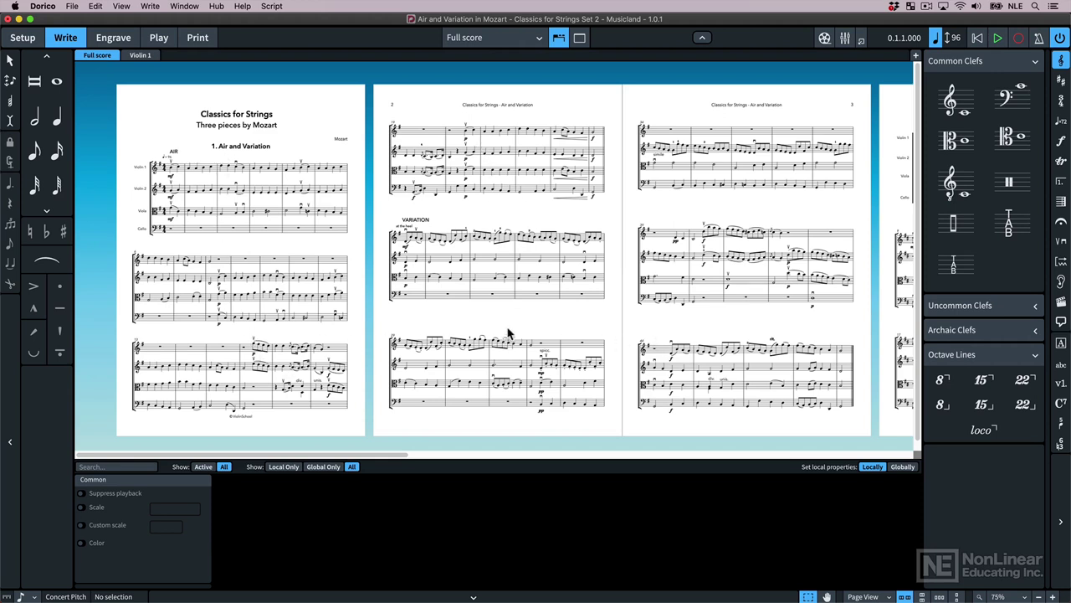
scroll(743, 329, right, 5)
scroll(743, 329, right, 5)
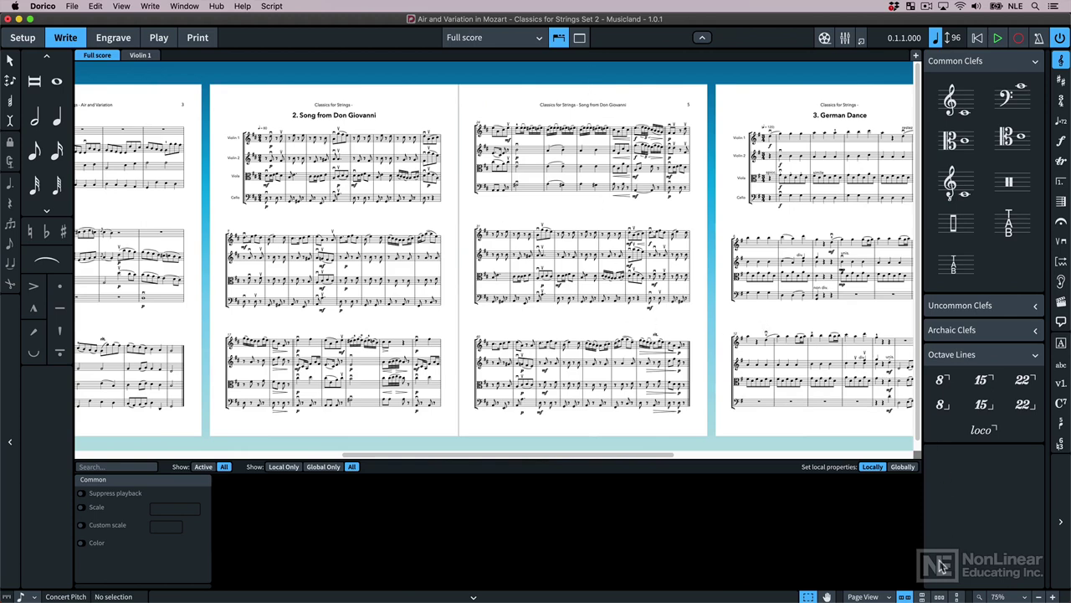
Try the vertical and side-by-side page arrangements, ending with a single vertical column.
click(922, 596)
scroll(653, 293, down, 5)
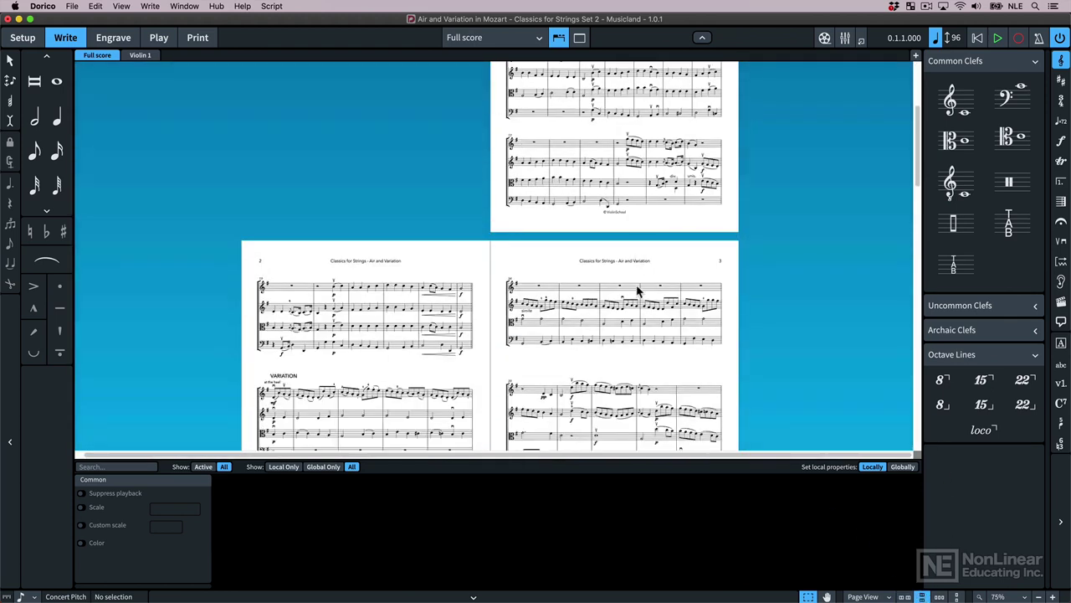
scroll(640, 295, down, 3)
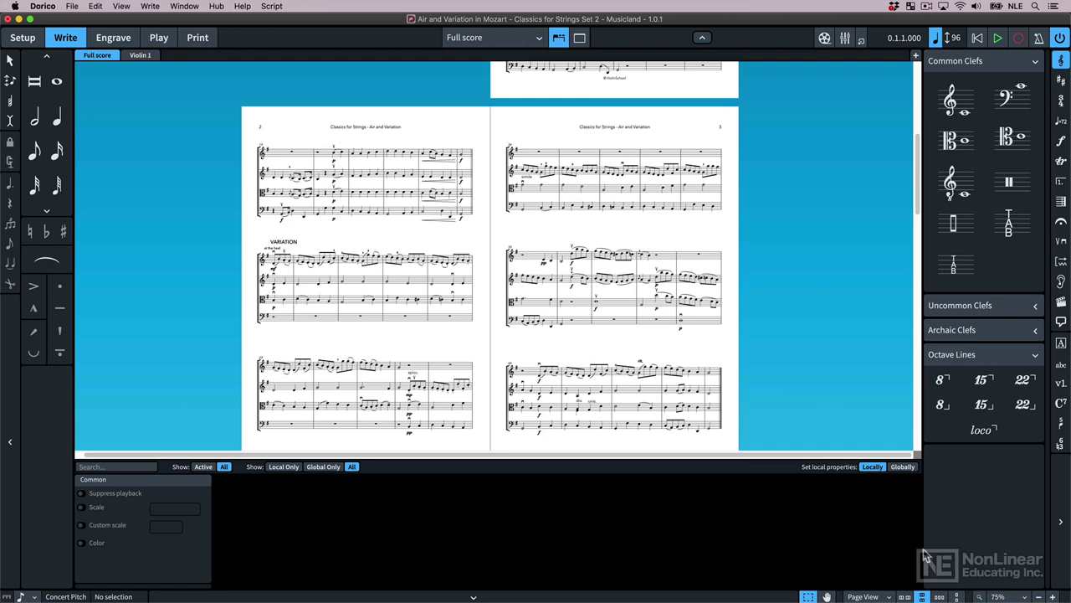
click(939, 596)
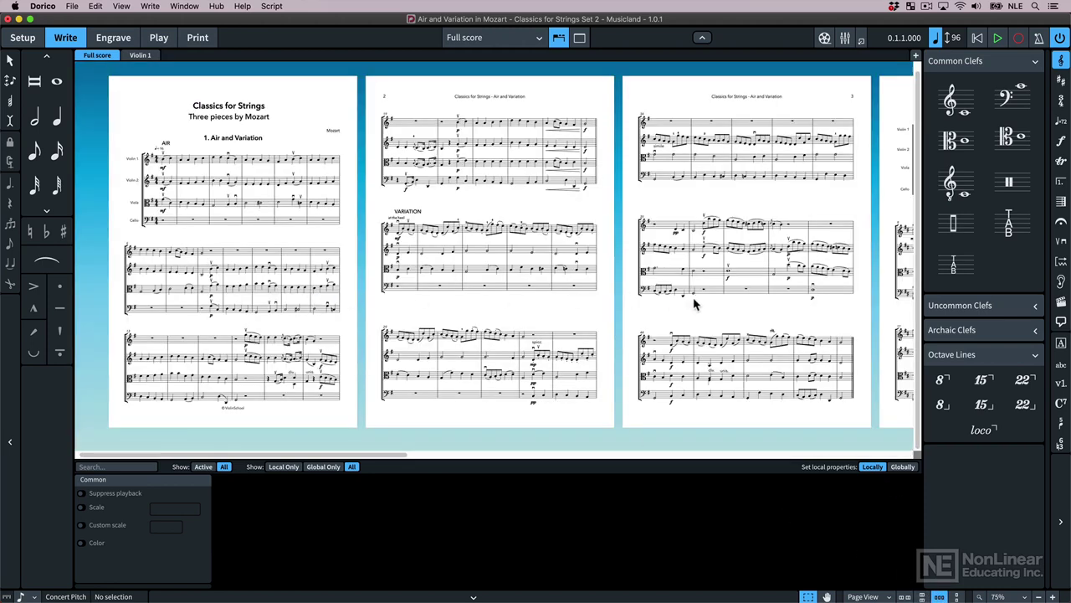
click(956, 595)
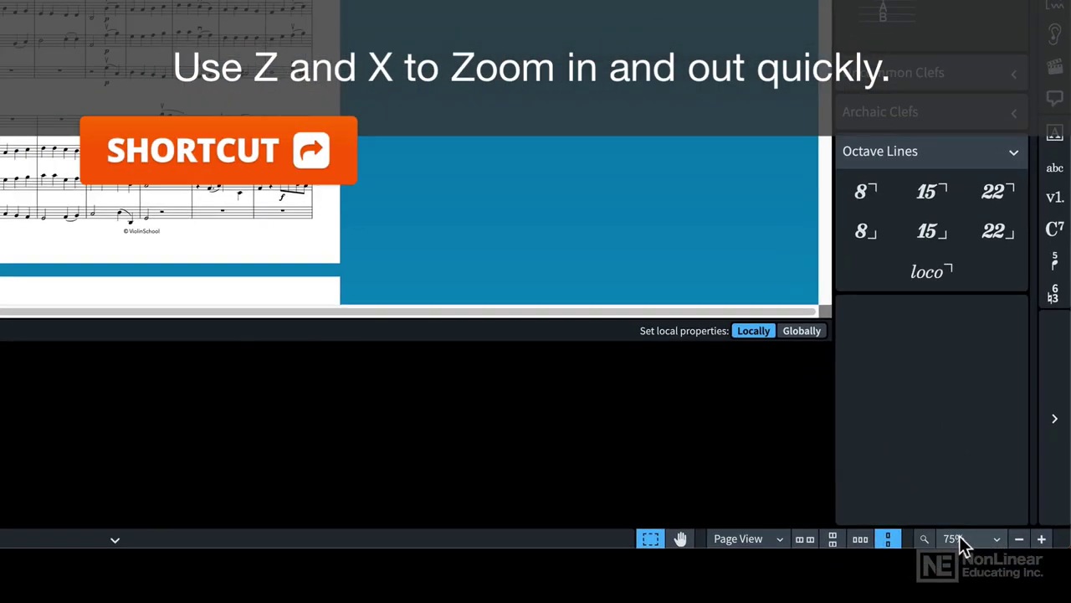
click(959, 538)
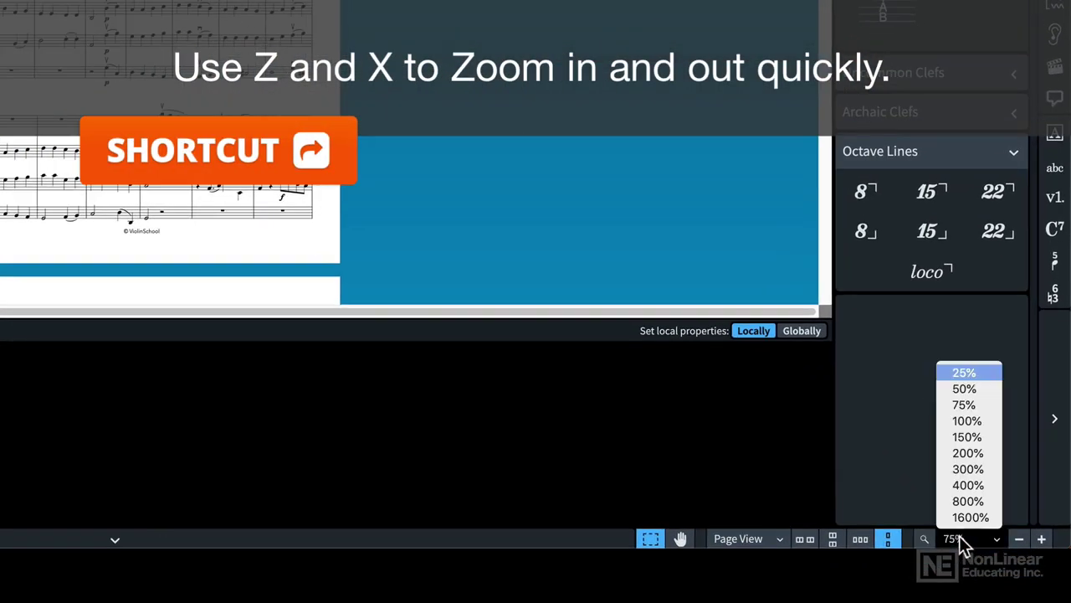
click(987, 447)
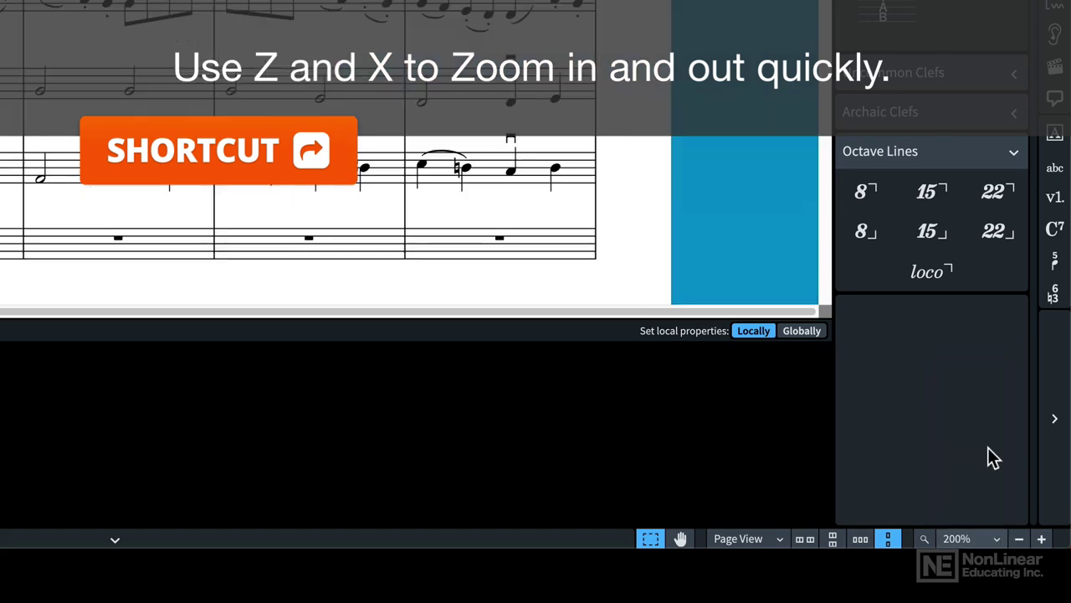
click(924, 538)
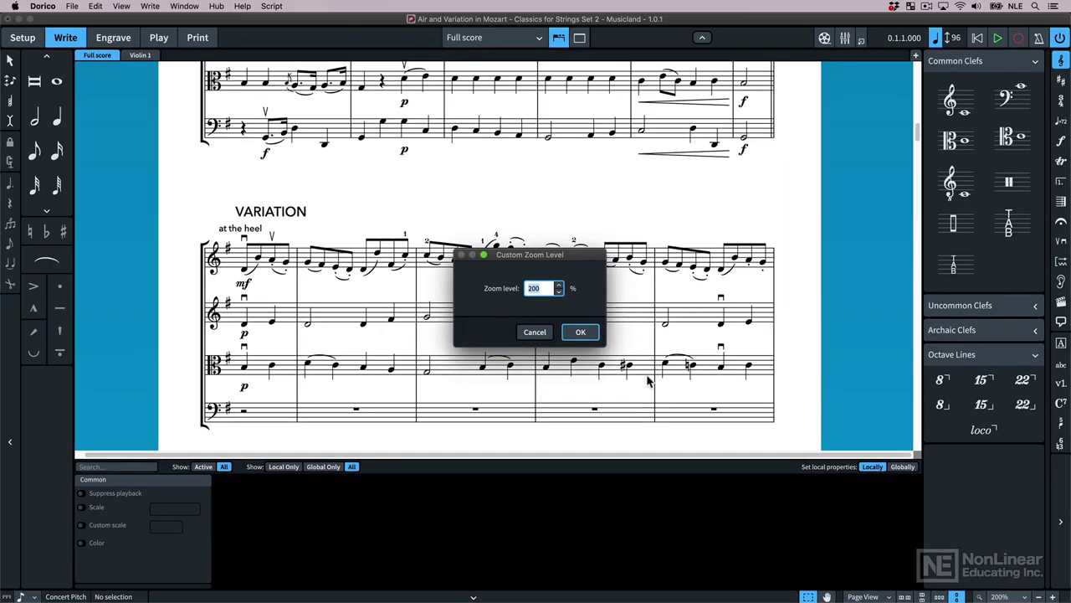
text(75)
click(580, 332)
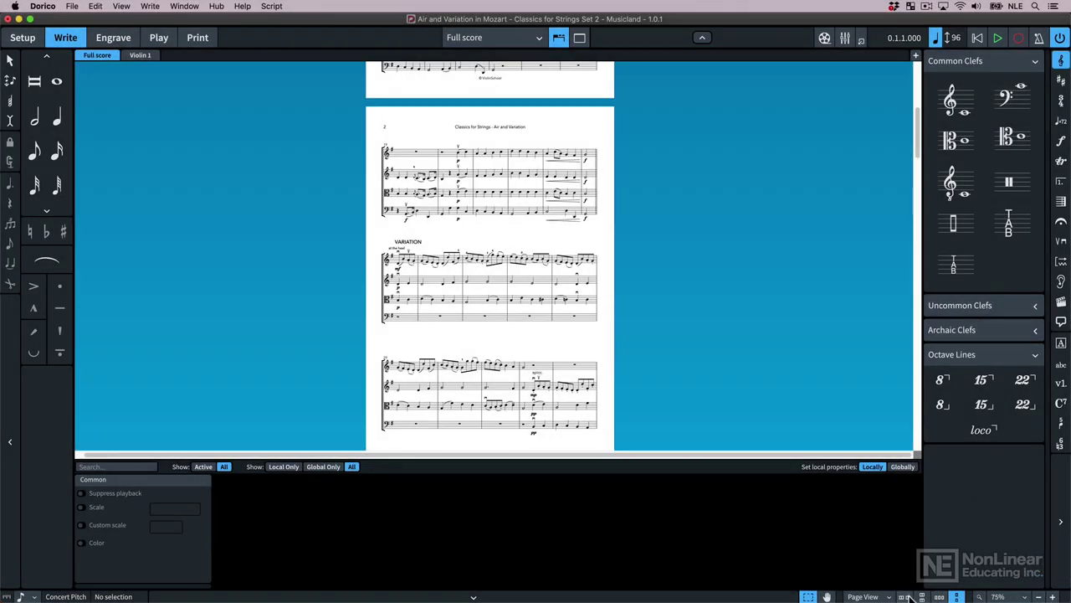
Arrange the pages in a horizontal row and hide the note input and properties panels.
click(905, 596)
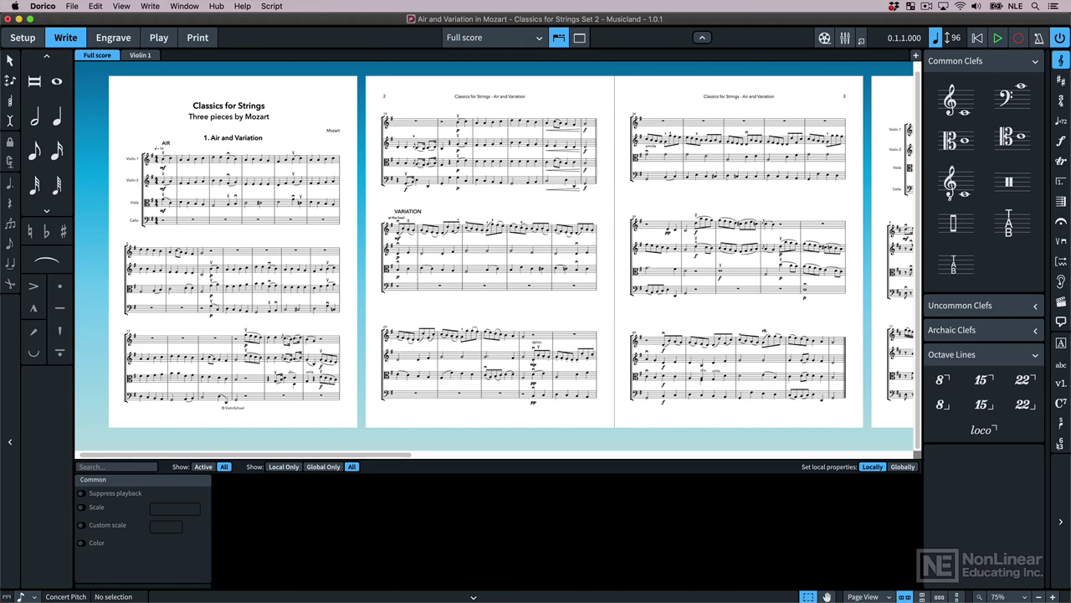
click(11, 411)
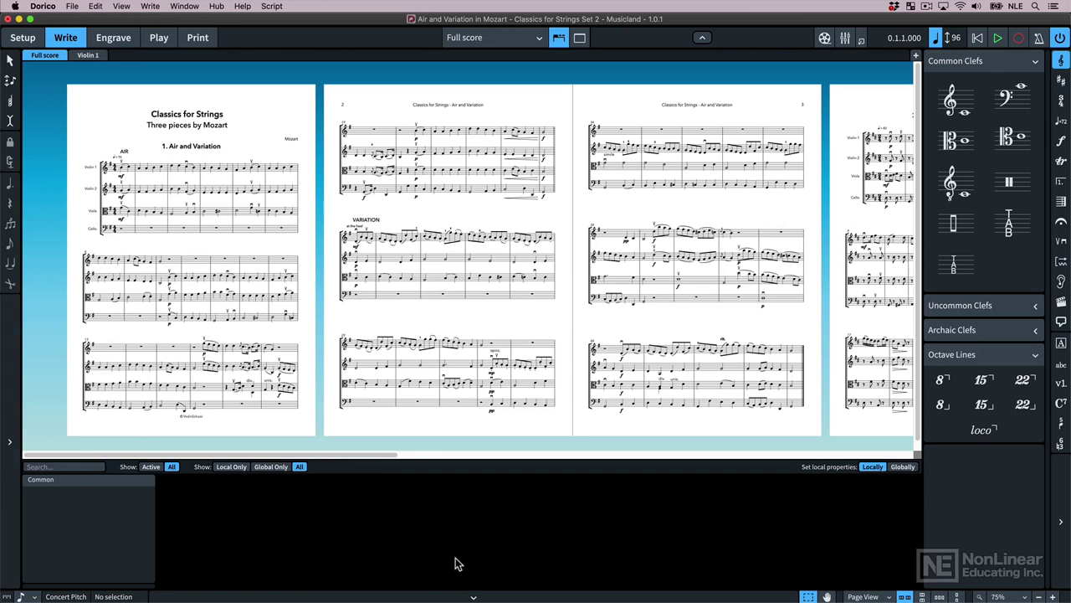
click(473, 596)
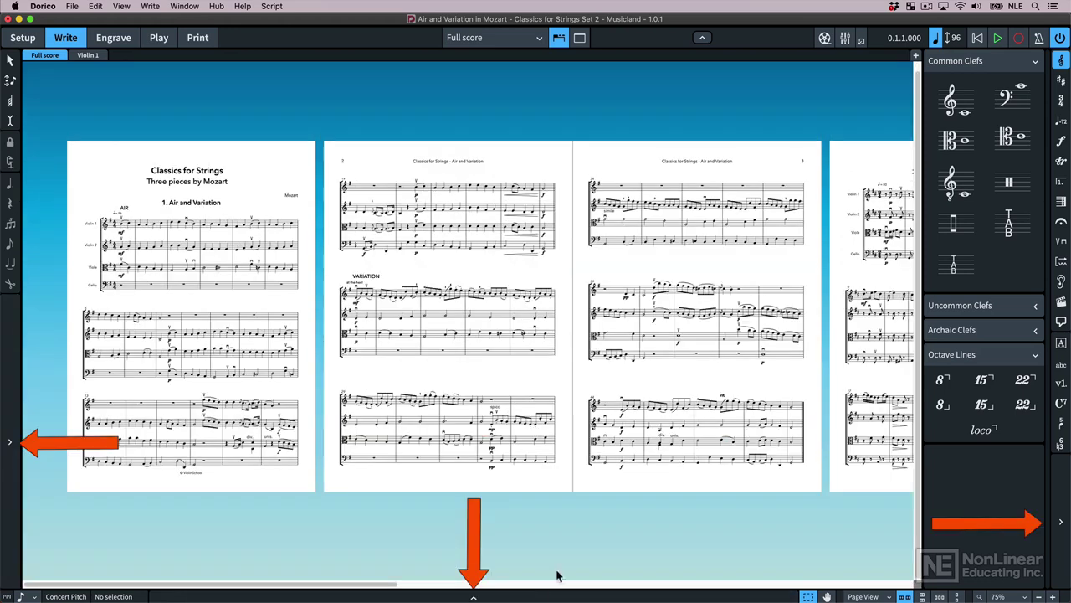
Toggle the clefs panel, restore the left and bottom panels, then hide and show all panels.
click(1062, 503)
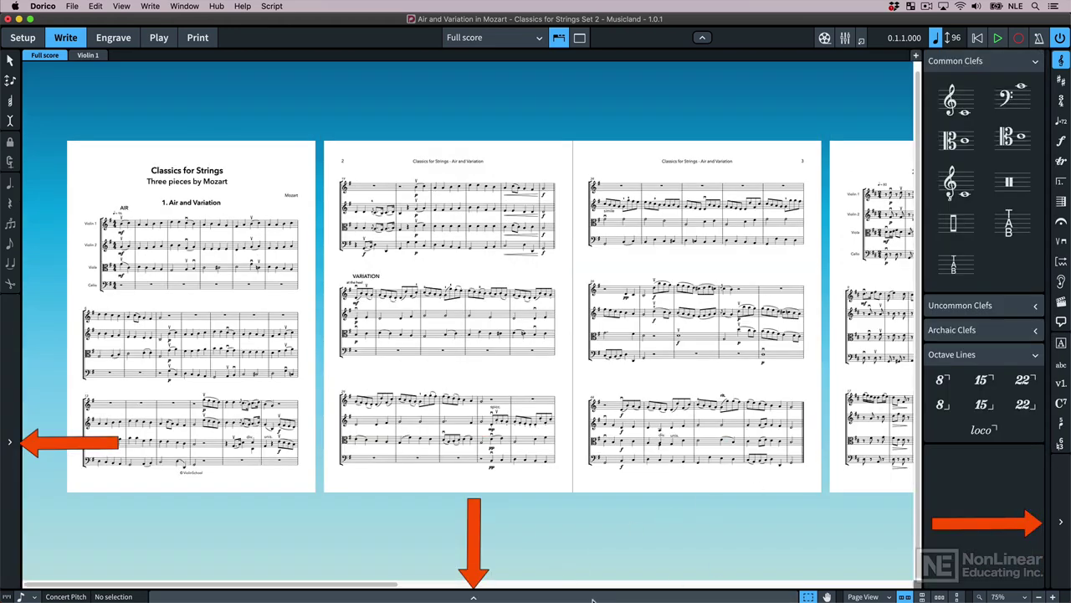
click(10, 442)
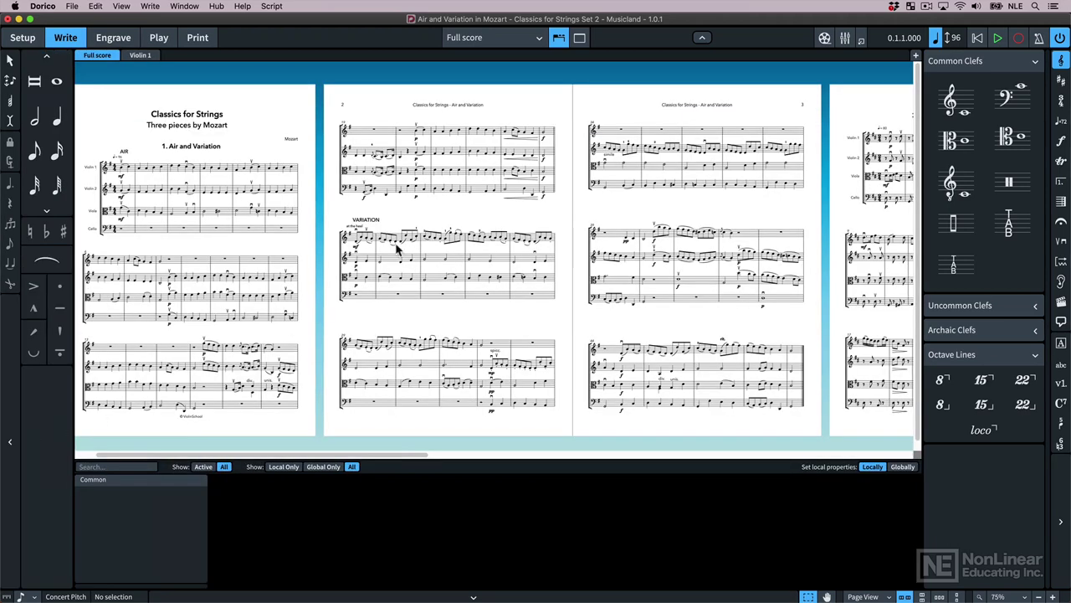
click(581, 38)
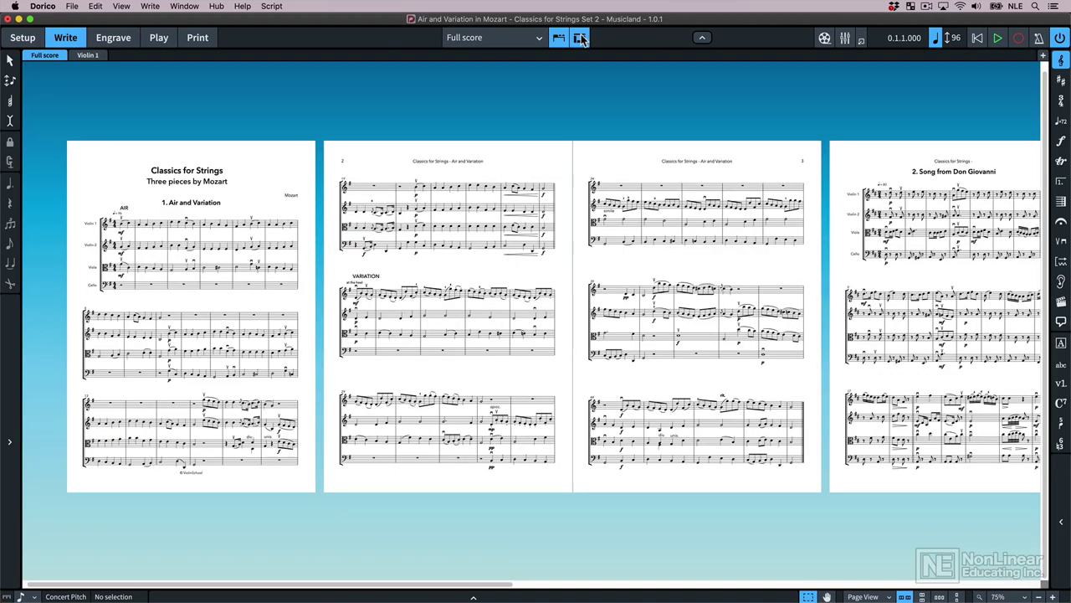
click(582, 40)
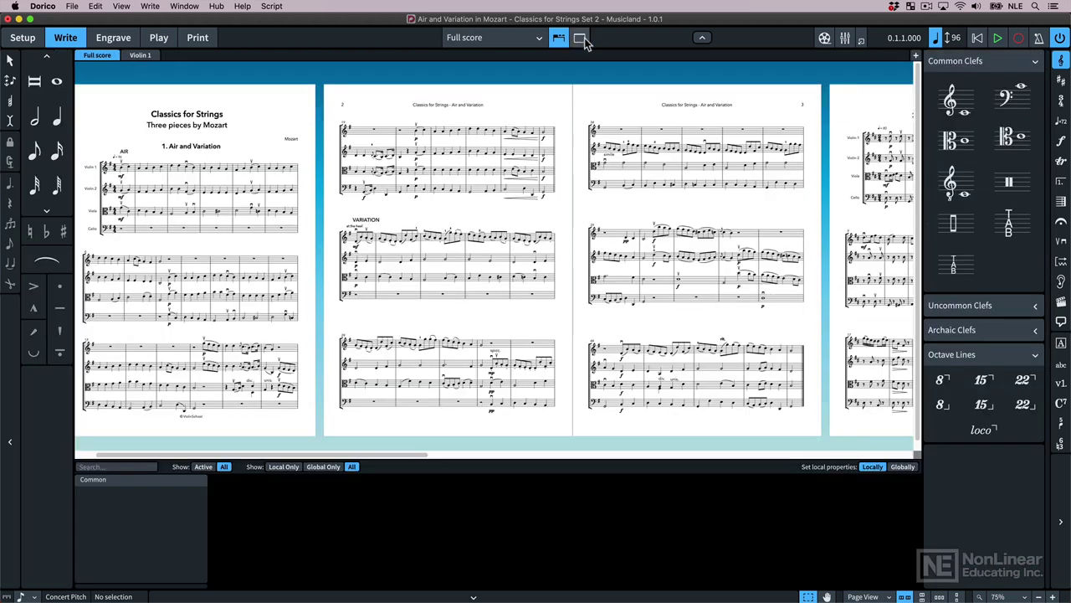